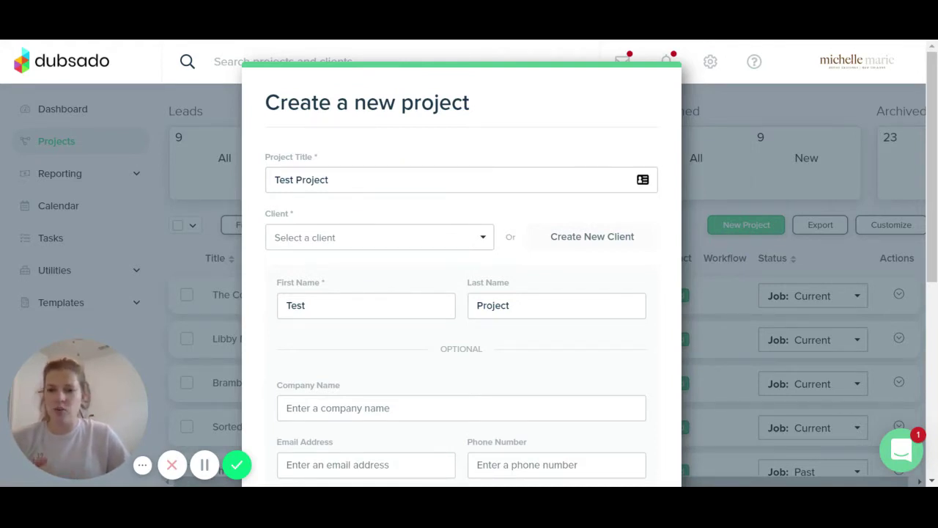
Scroll down the Create a new project dialog and open the Status list of Job and Lead statuses
scroll(325, 210, "down", 2)
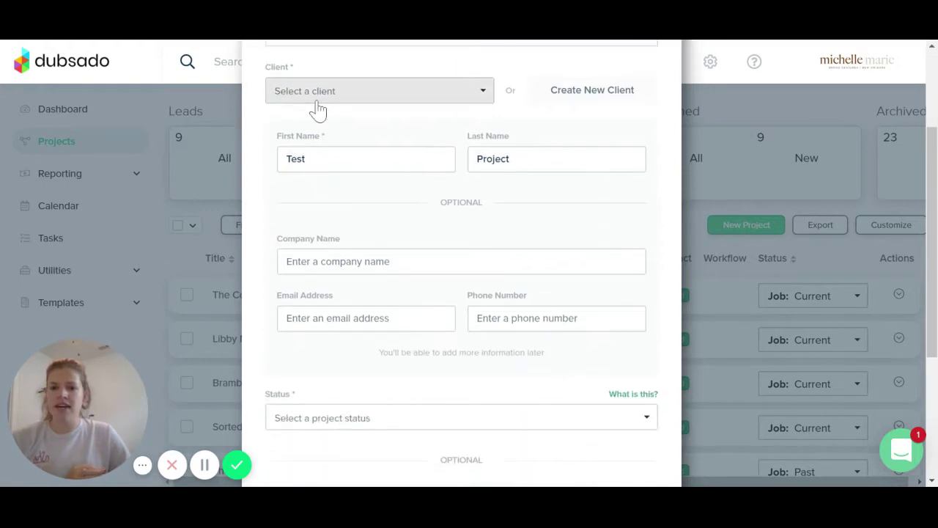
scroll(318, 110, "up", 1)
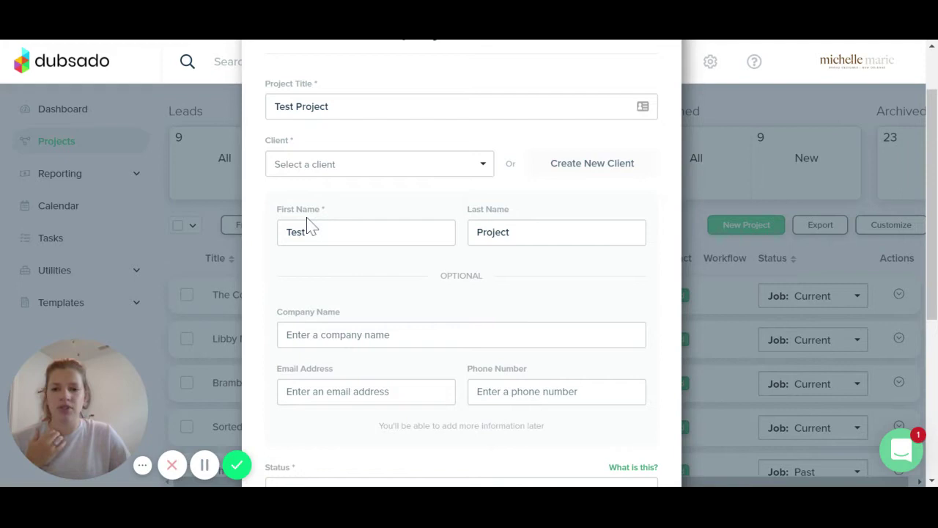
scroll(456, 222, "down", 1)
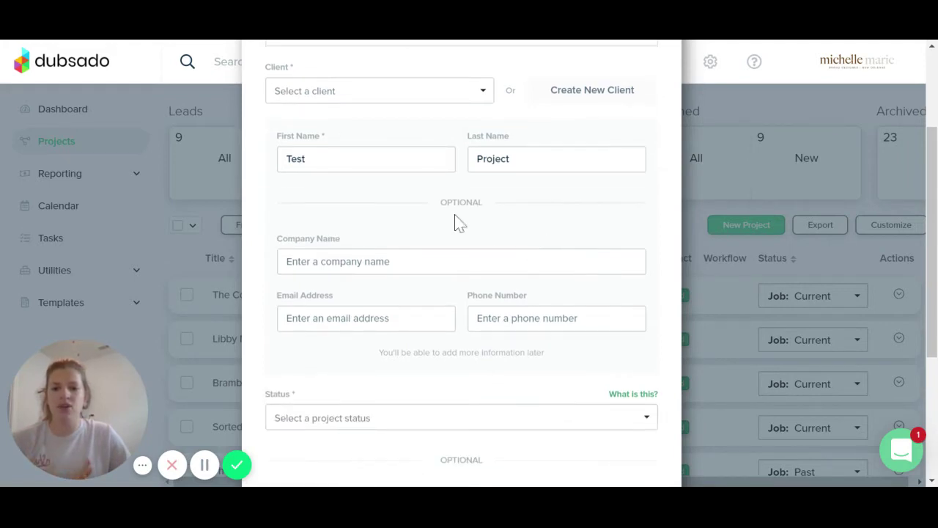
scroll(266, 311, "down", 1)
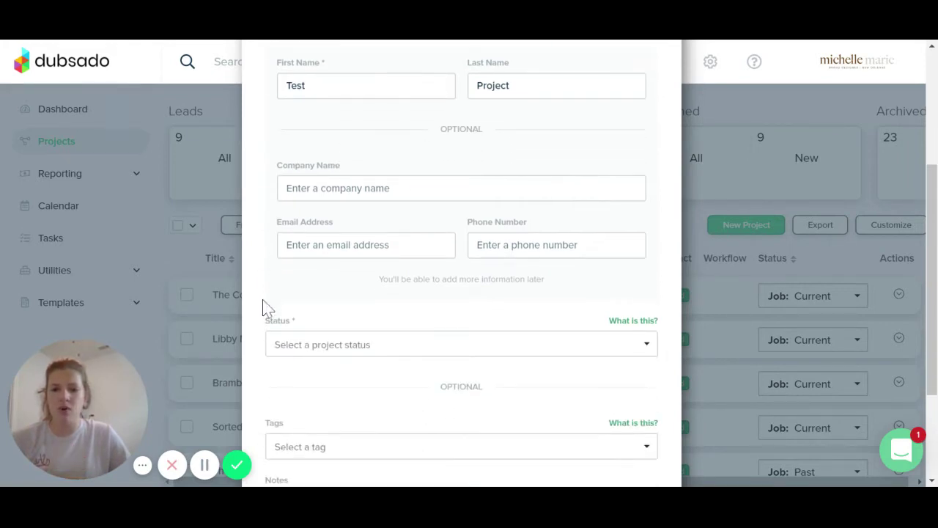
scroll(528, 306, "down", 1)
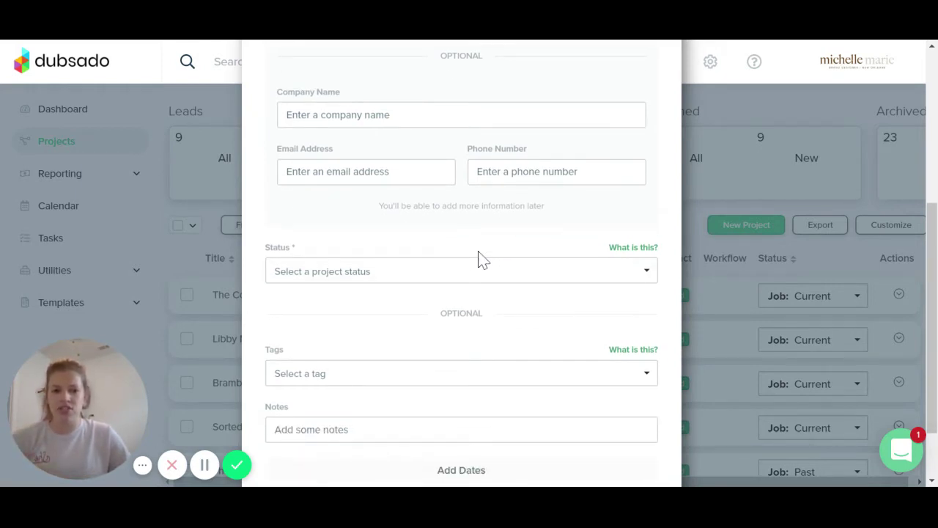
scroll(933, 270, "down", 1)
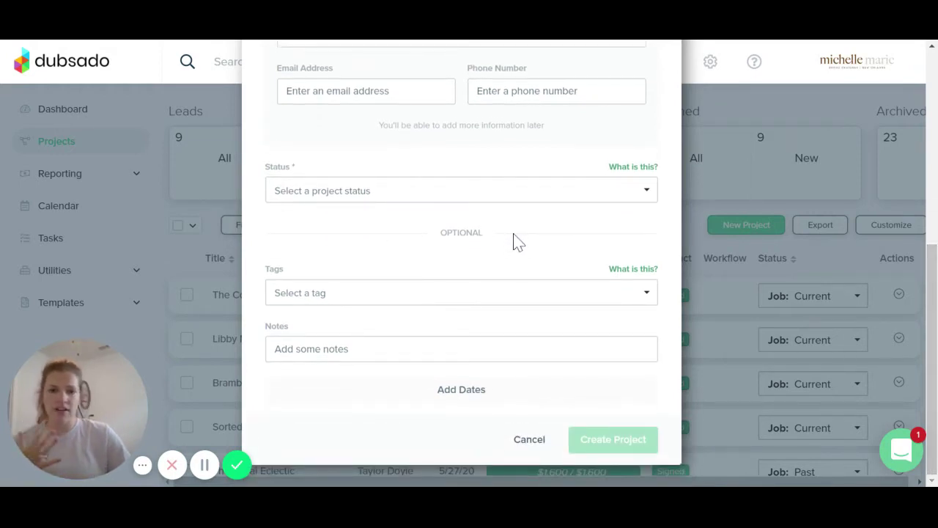
left_click(638, 197)
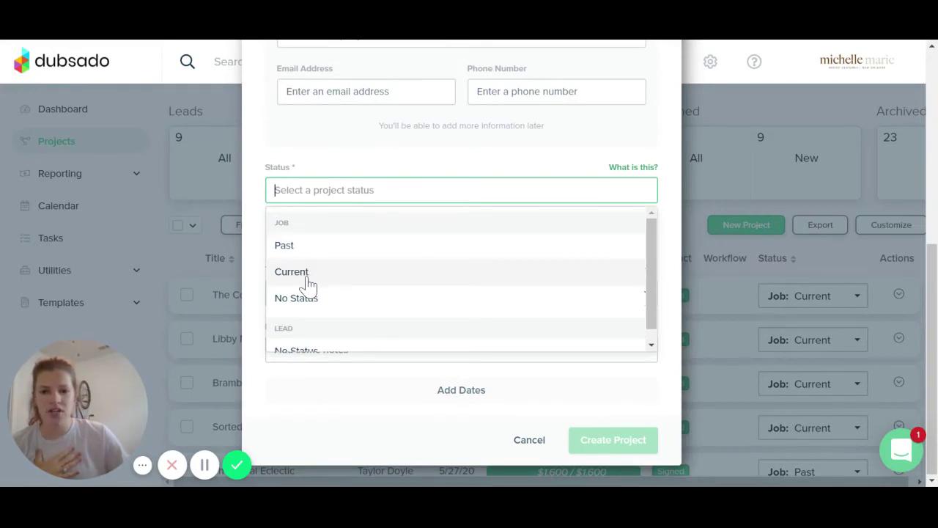
scroll(301, 292, "down", 1)
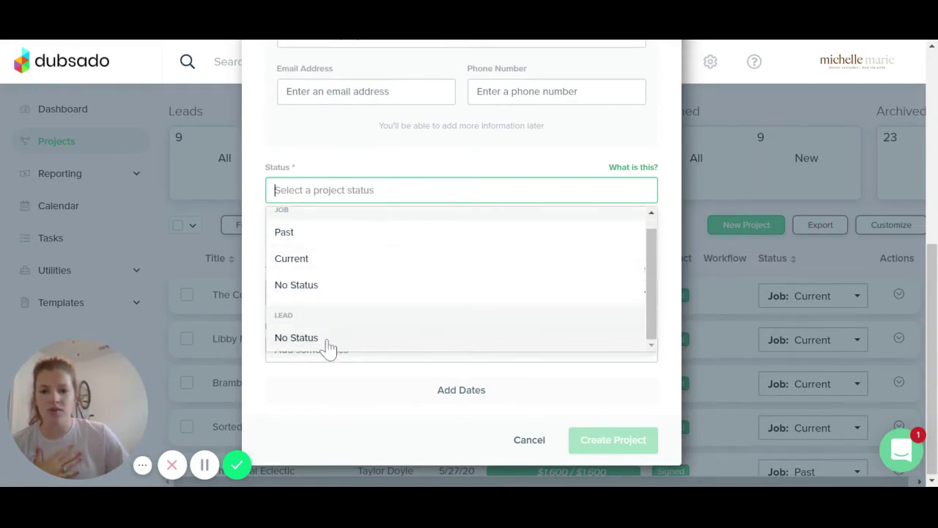
scroll(312, 315, "up", 1)
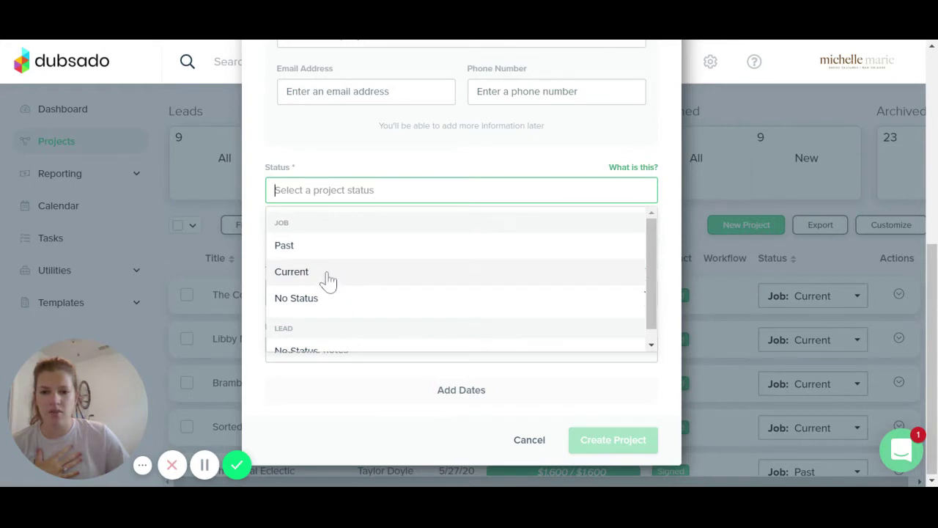
Set the status to Job: Current and add the Website Design tag
left_click(327, 279)
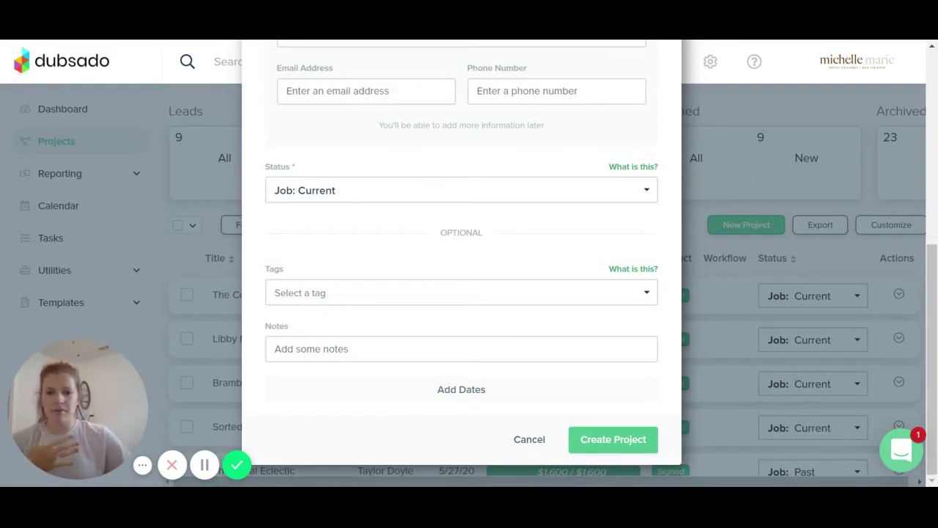
left_click(396, 297)
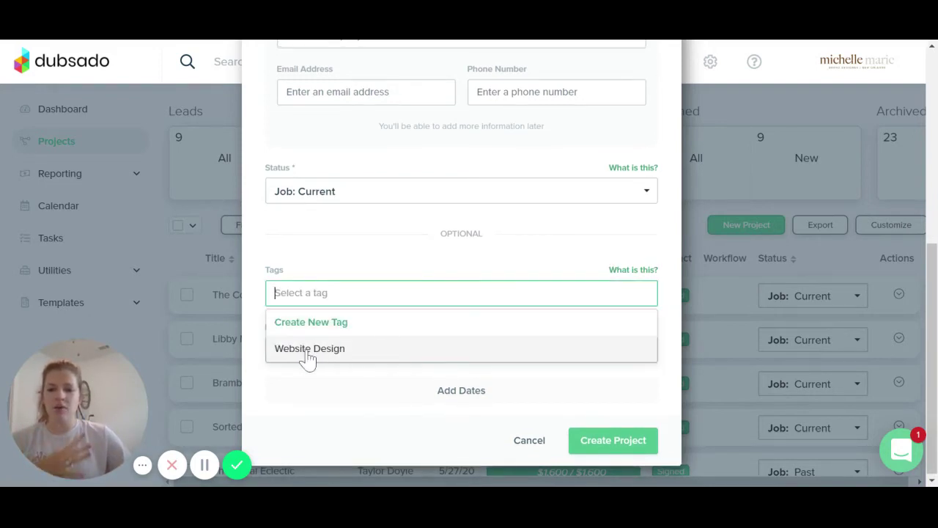
left_click(308, 349)
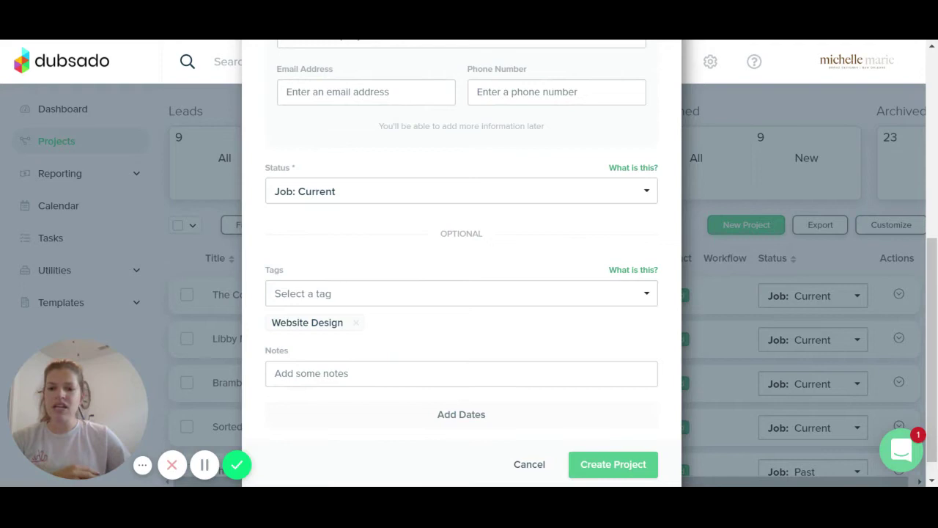
scroll(431, 390, "down", 1)
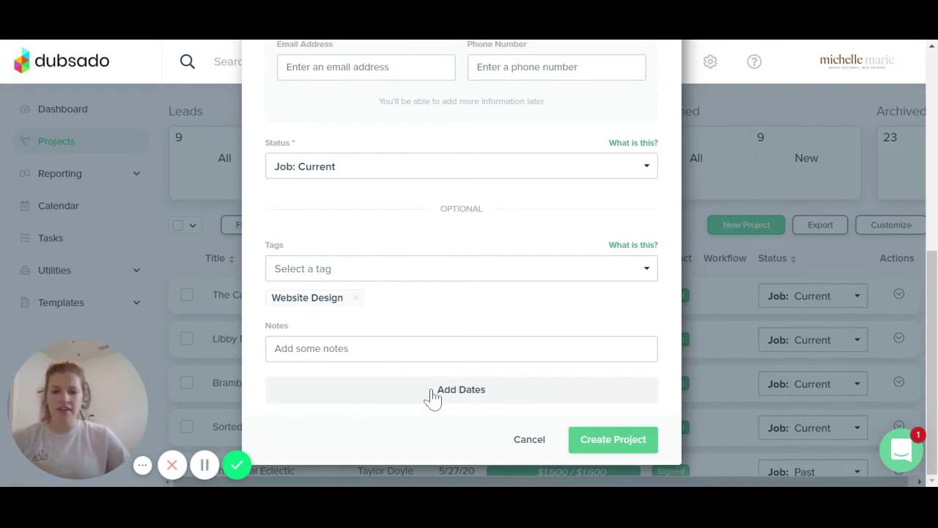
Add all-day project dates starting 7/21/20, with July 24 picked as the end date
left_click(463, 396)
scroll(477, 359, "down", 2)
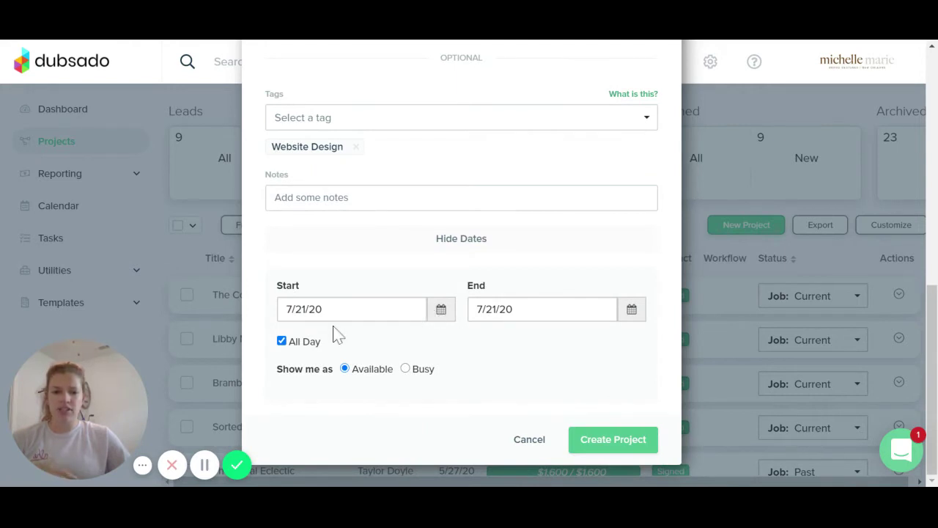
left_click(628, 313)
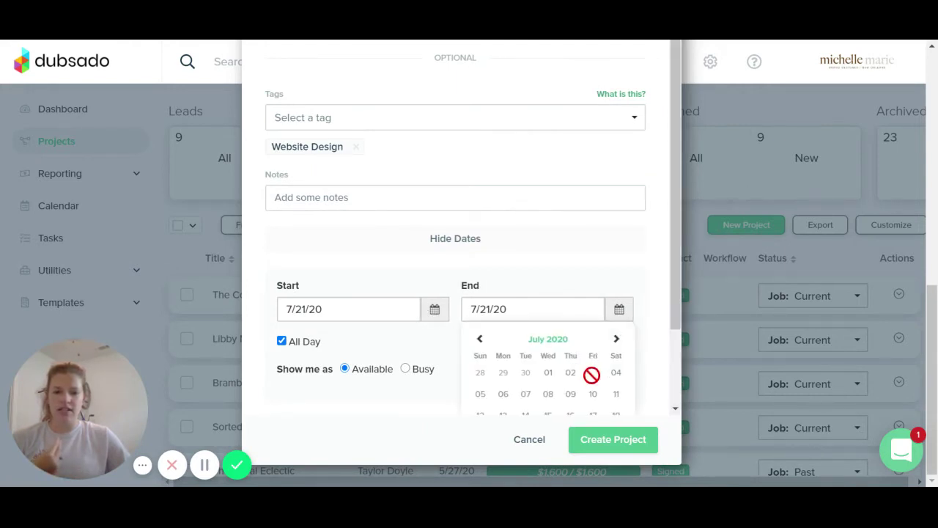
scroll(665, 318, "down", 1)
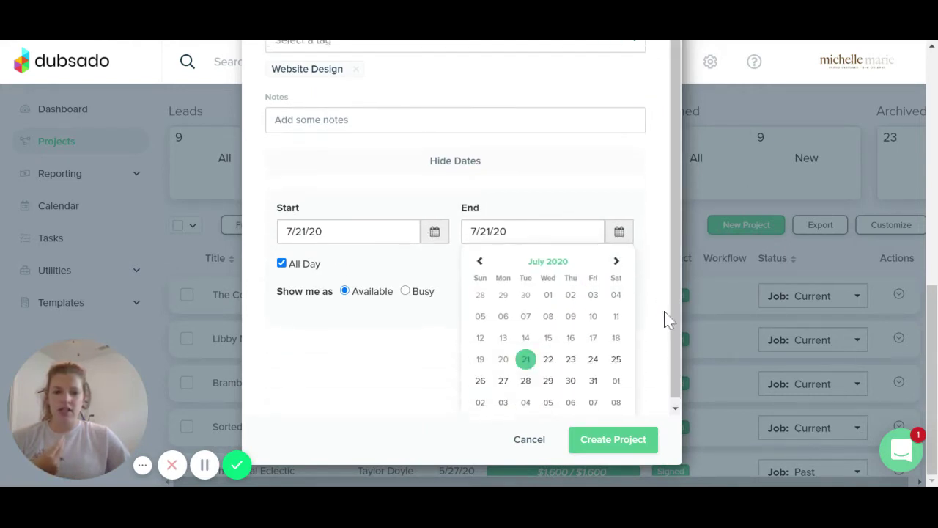
left_click(591, 363)
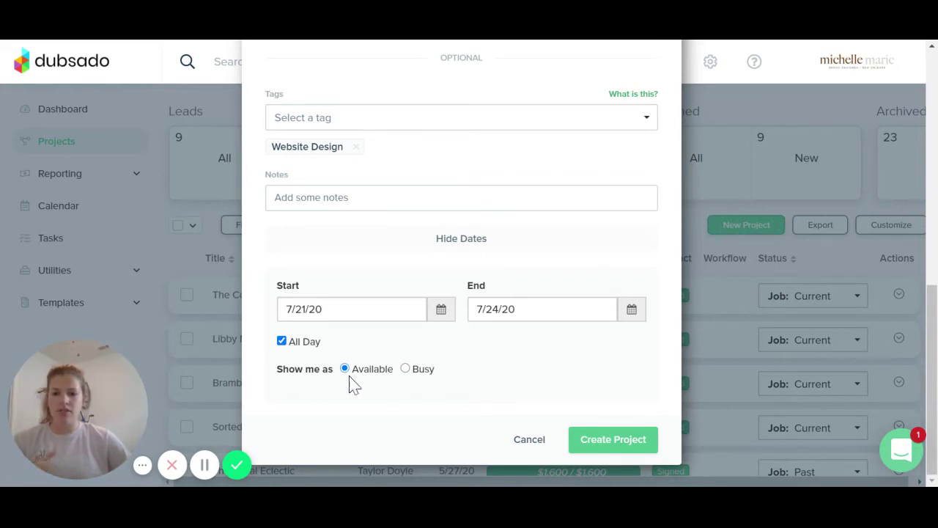
Create Test Project with these details and scroll down its project sidebar
left_click(609, 443)
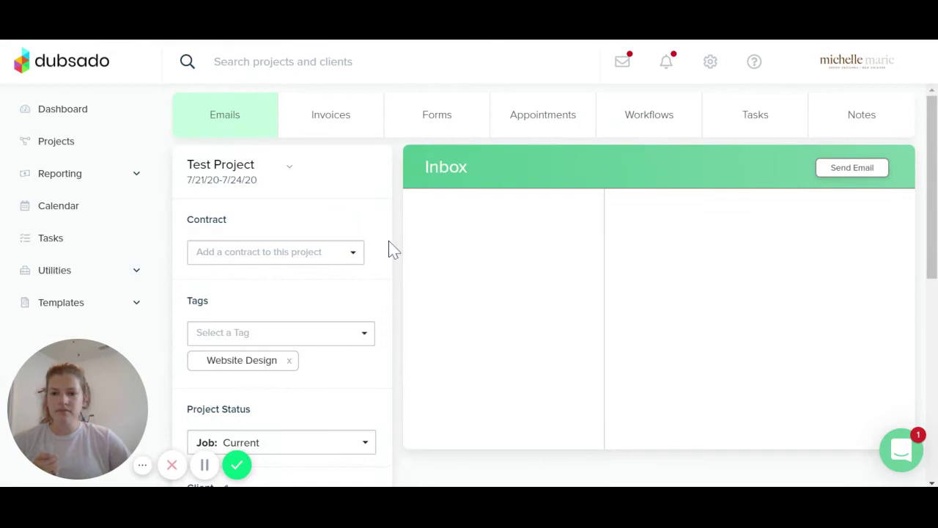
scroll(377, 273, "down", 1)
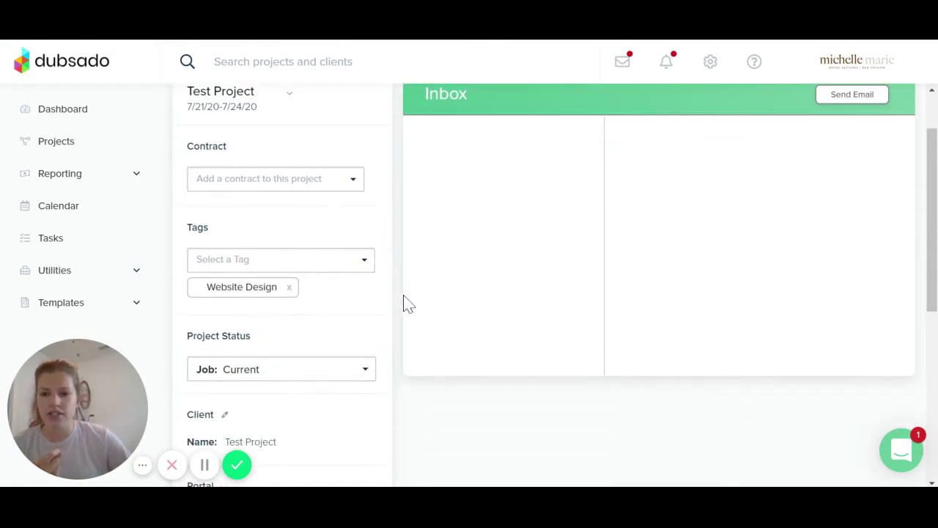
scroll(407, 304, "up", 1)
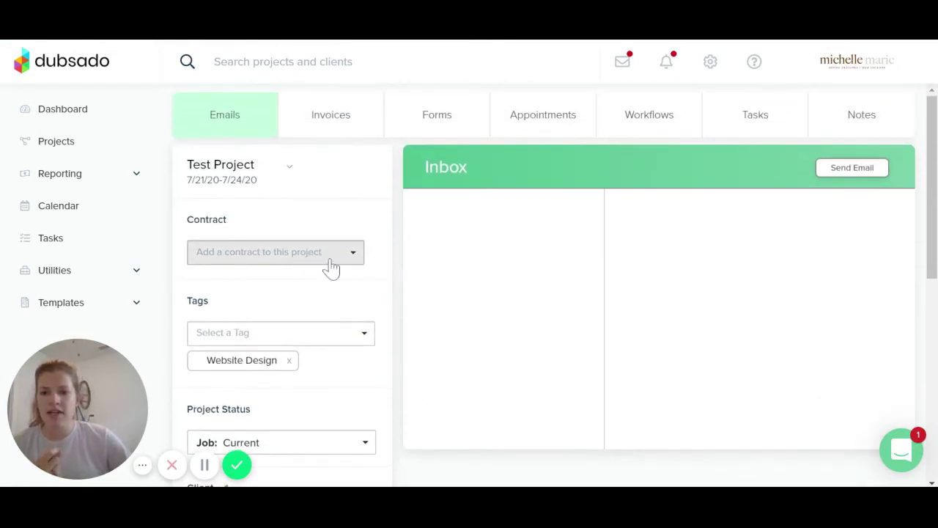
scroll(413, 315, "down", 1)
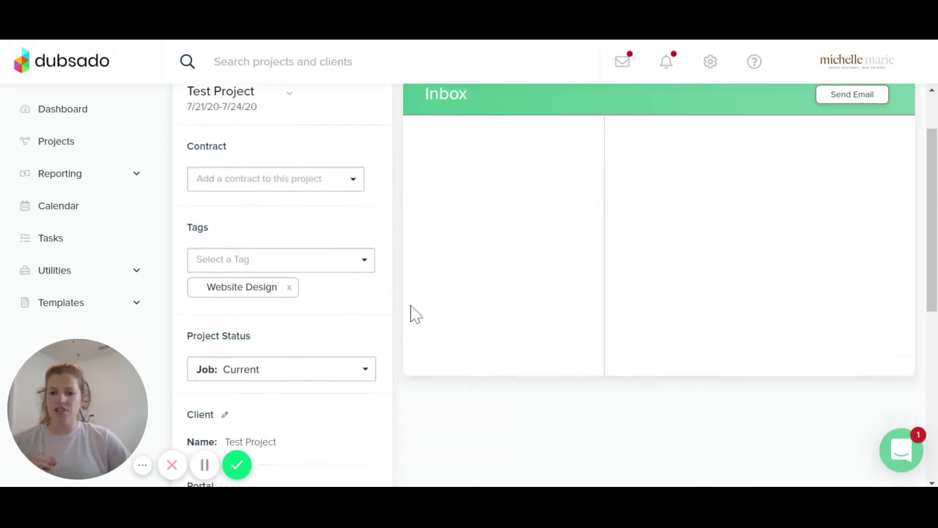
scroll(341, 312, "down", 1)
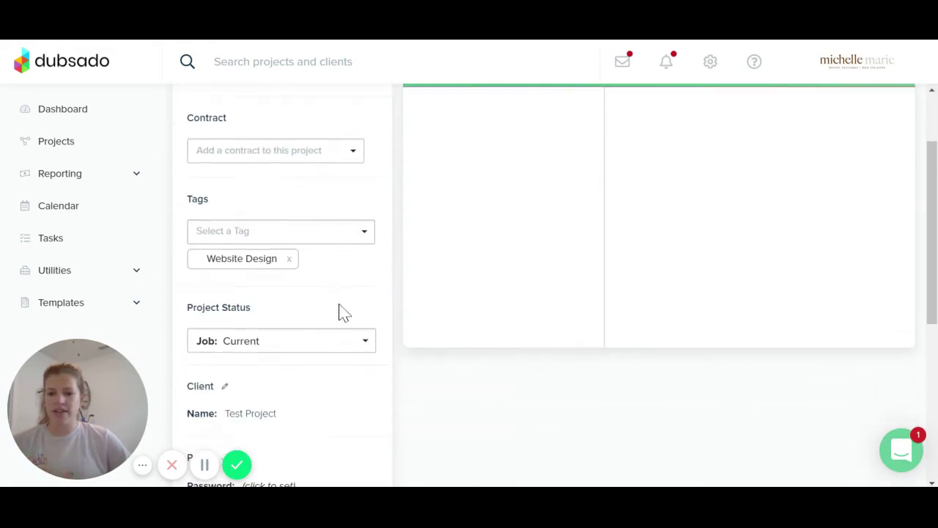
scroll(334, 310, "down", 1)
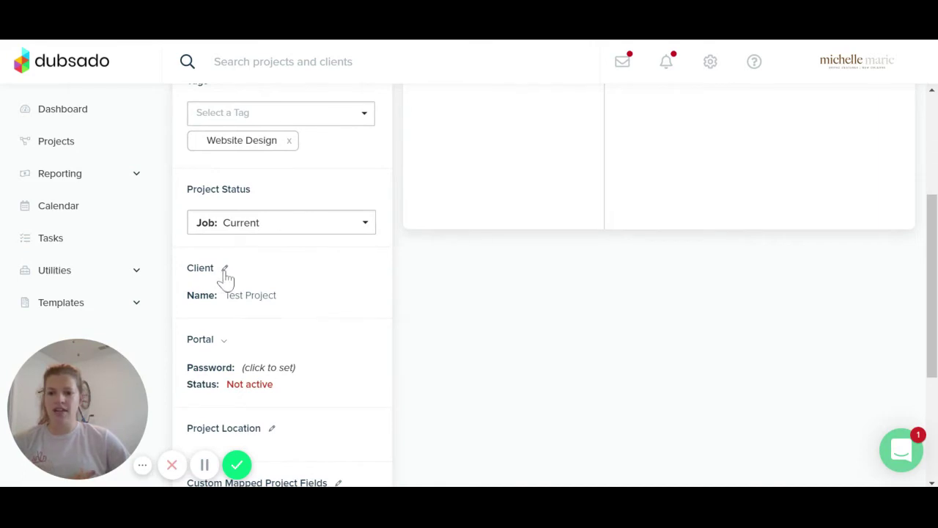
scroll(920, 386, "down", 3)
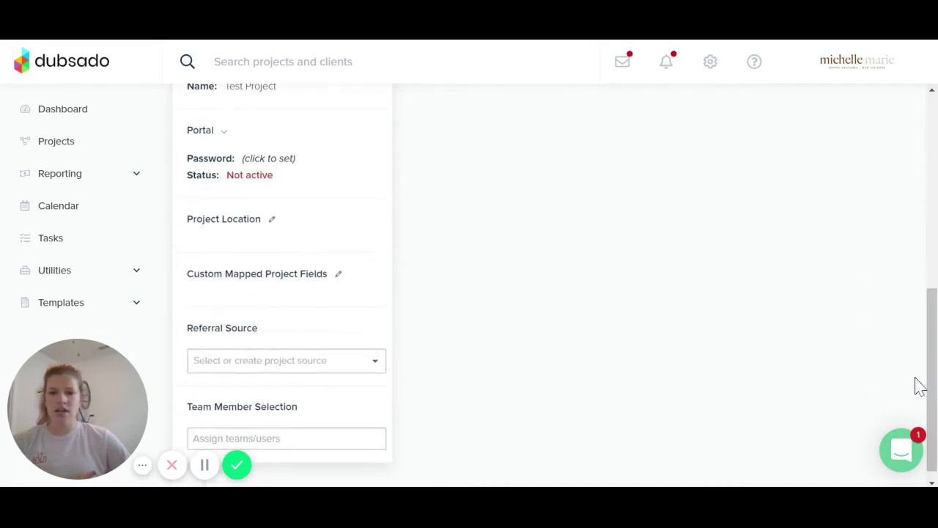
Change the client portal from Not active to Active
left_click(223, 132)
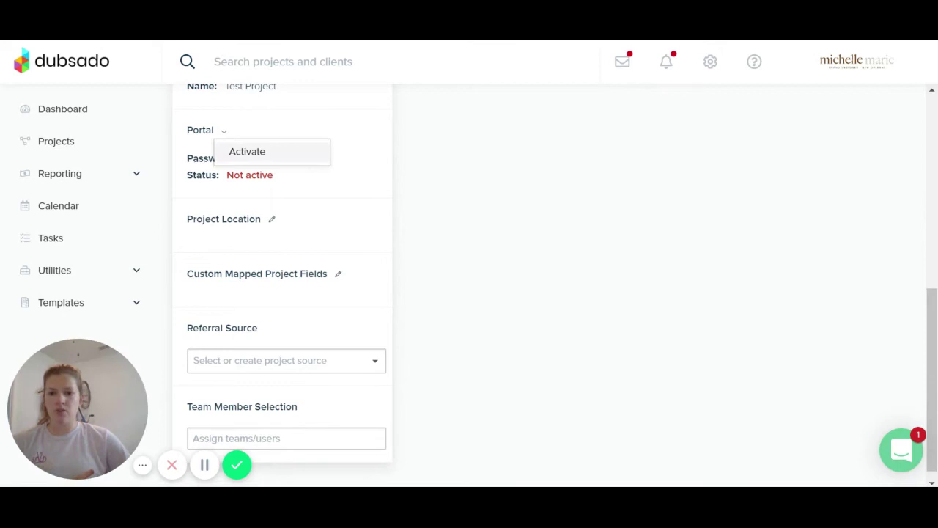
left_click(247, 151)
scroll(286, 209, "down", 1)
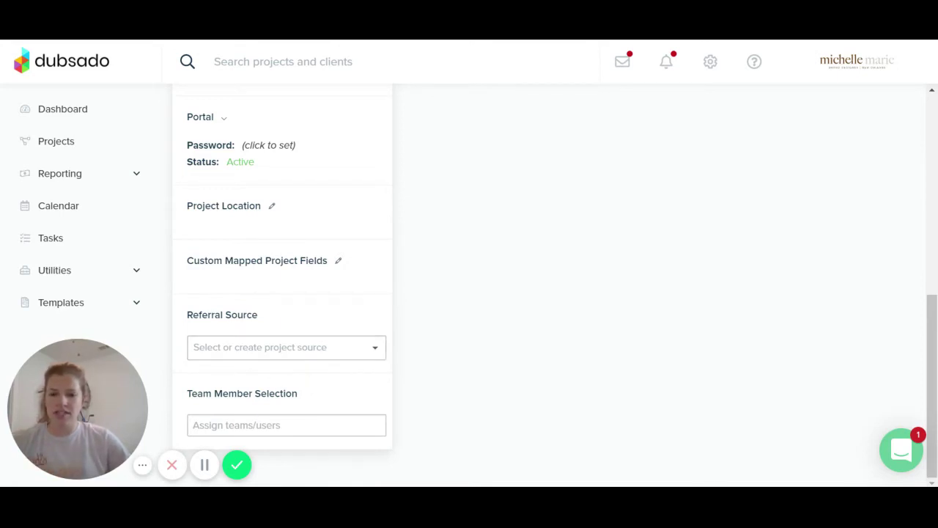
scroll(297, 285, "up", 10)
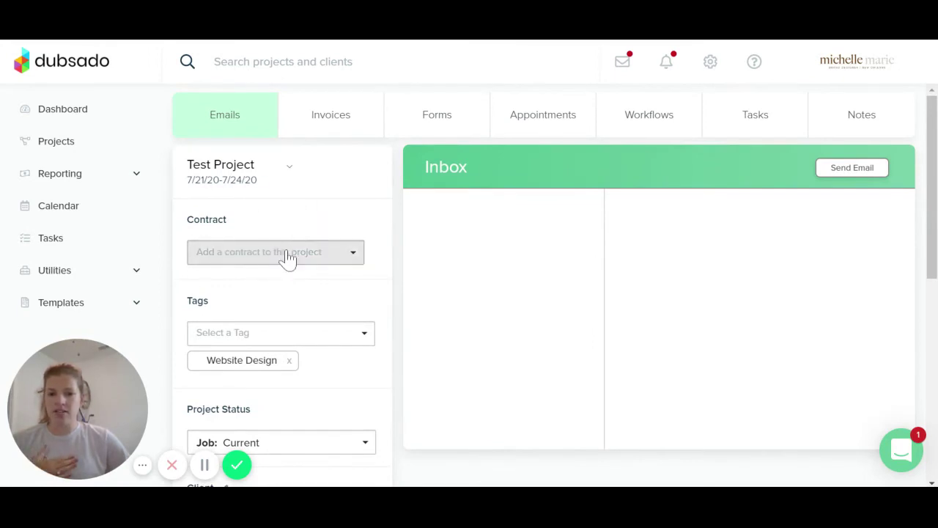
Glance at the contract list without choosing one, then expand the Utilities pages in the sidebar
left_click(342, 265)
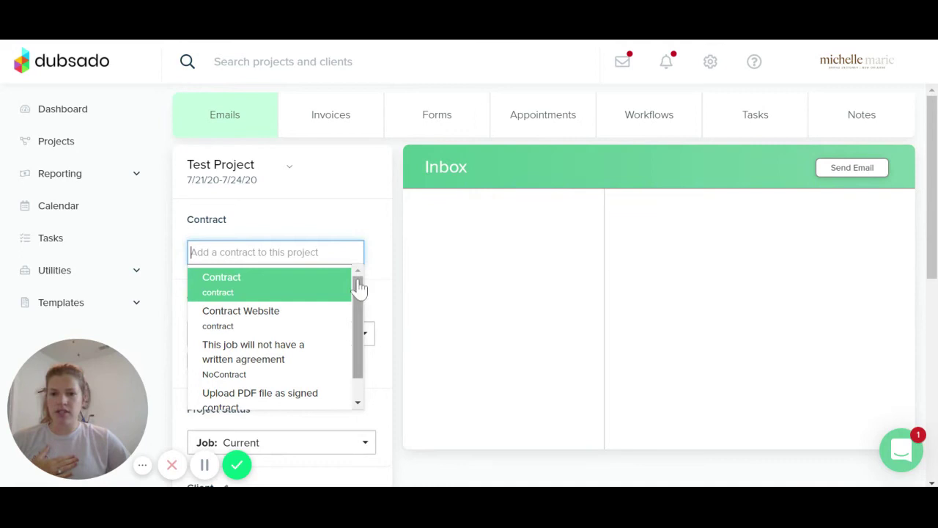
left_click(396, 283)
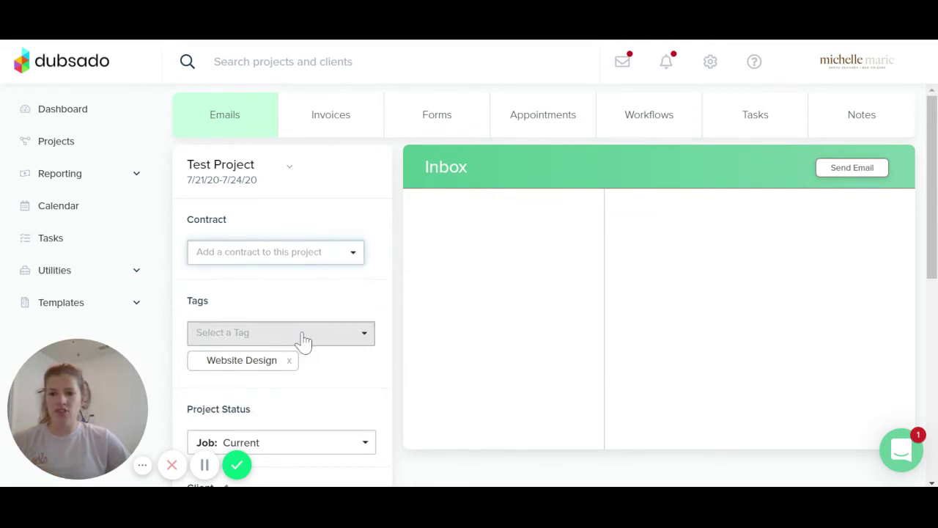
scroll(300, 341, "down", 2)
left_click(132, 278)
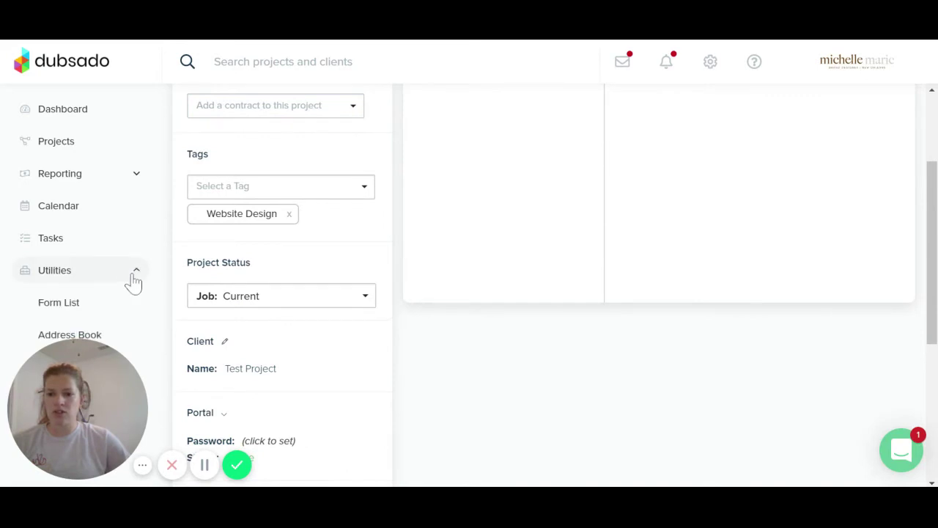
left_click_drag(932, 327, 932, 387)
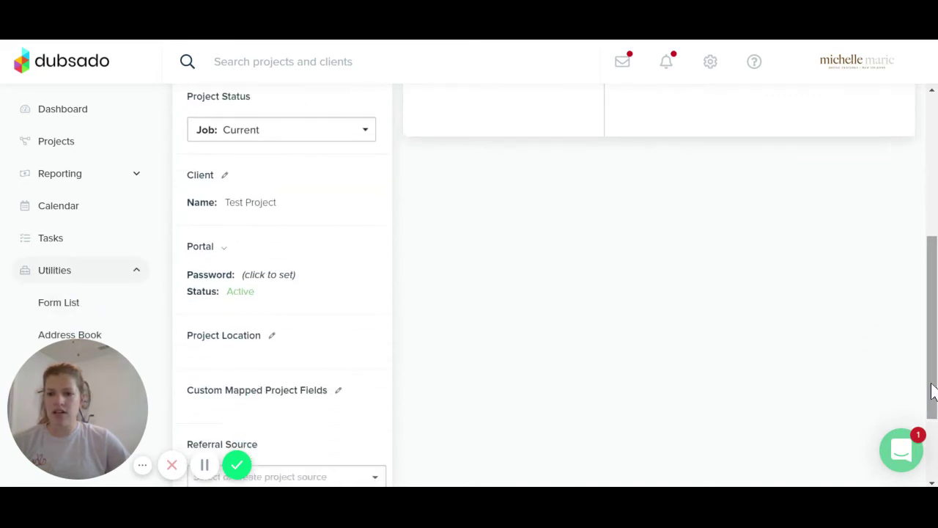
left_click_drag(116, 393, 527, 353)
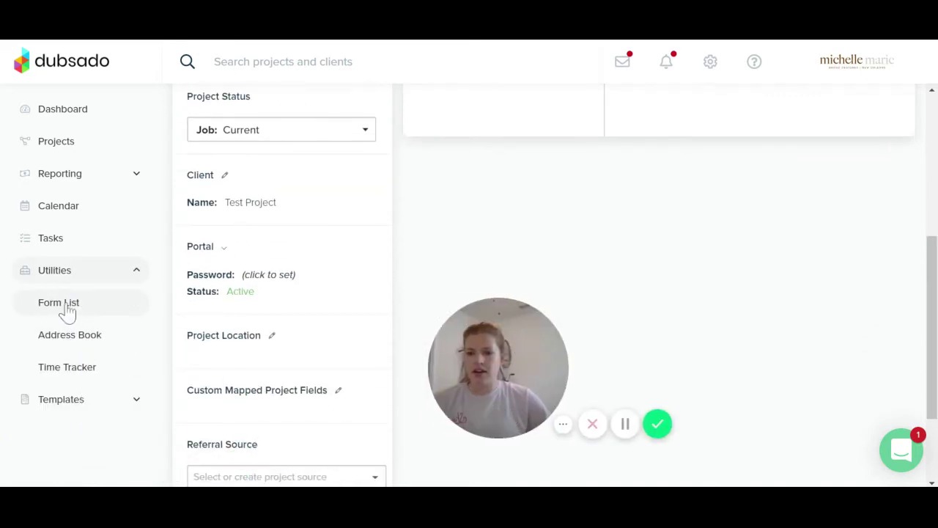
Expand Templates to show Forms, Canned Emails, Packages and Workflow, then return to the page top
left_click(77, 404)
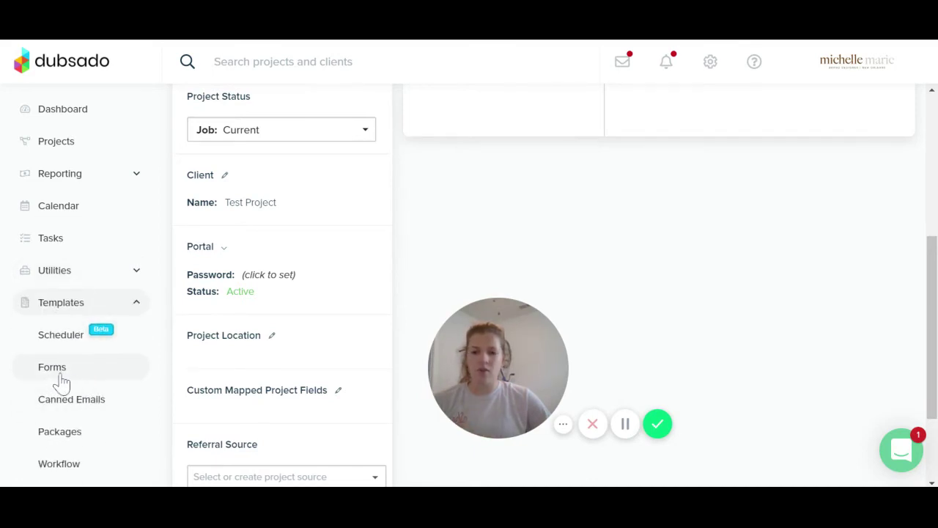
mouse_move(490, 398)
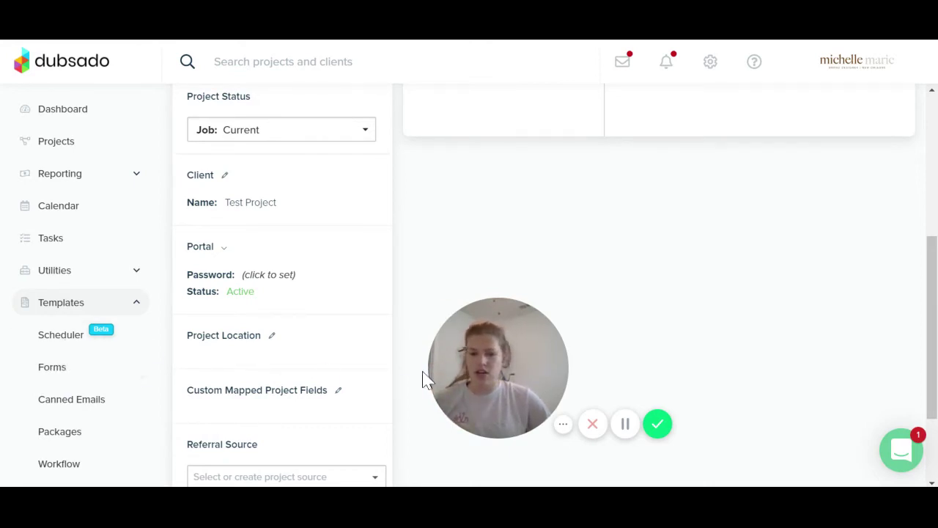
left_click_drag(483, 367, 80, 371)
left_click_drag(140, 395, 128, 414)
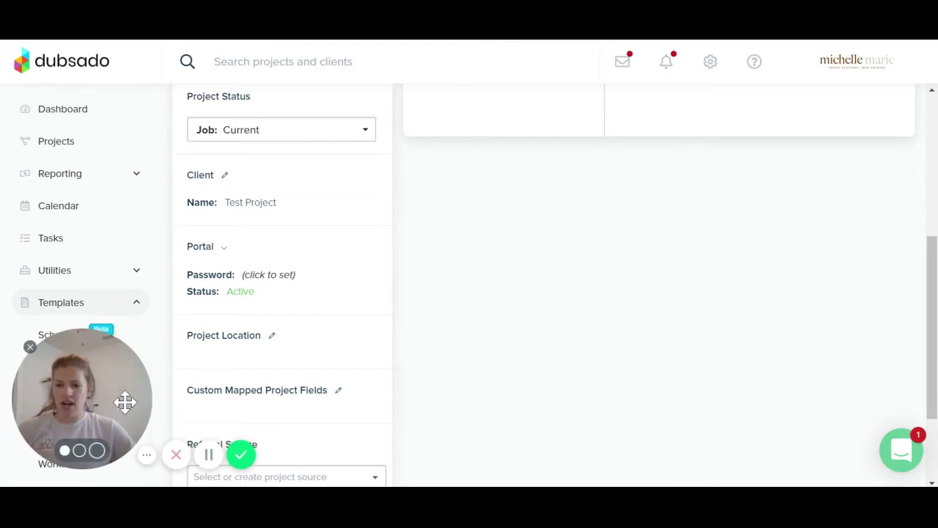
scroll(230, 368, "up", 5)
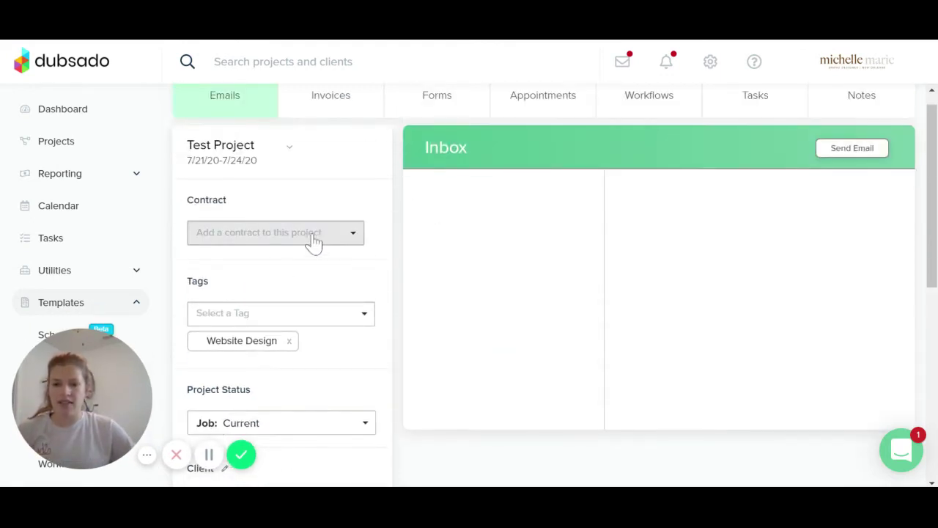
Preview the contract named 'Contract', add it to Test Project, and close the preview
left_click(344, 241)
left_click(232, 275)
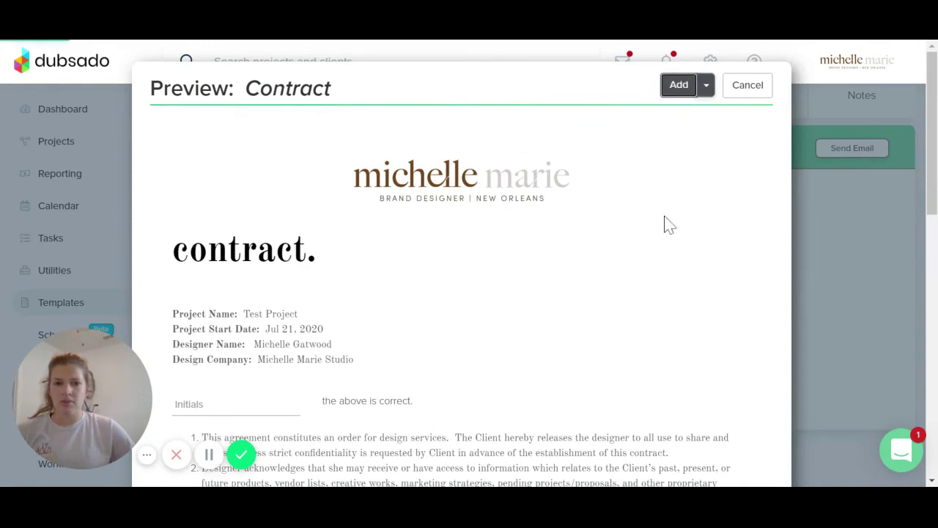
left_click(679, 86)
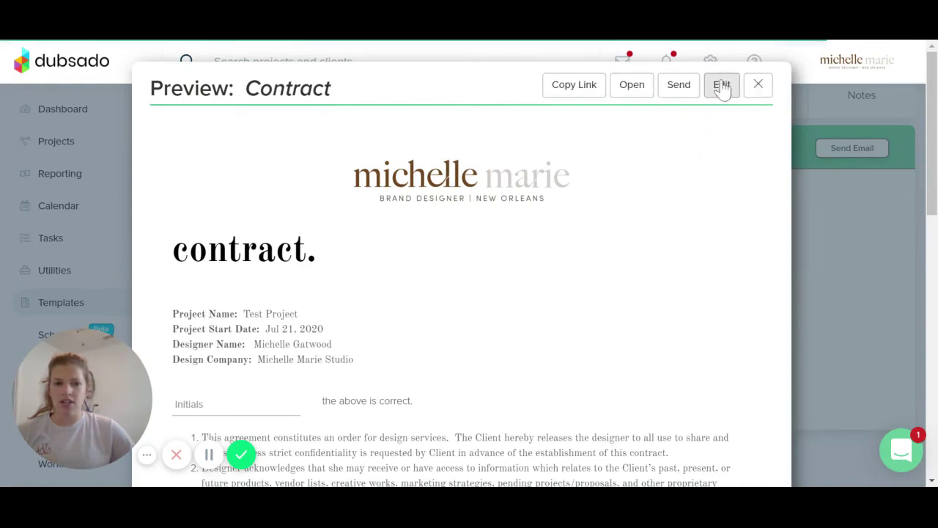
left_click(759, 87)
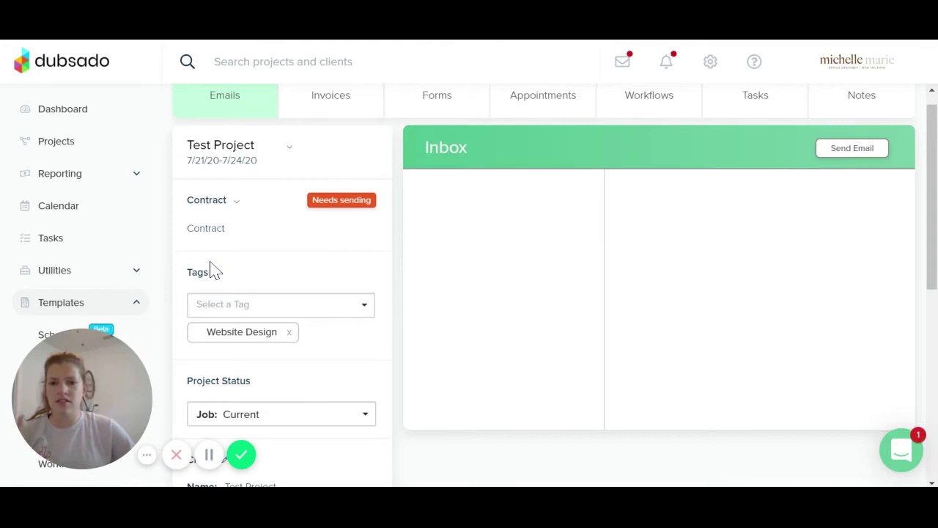
scroll(358, 312, "down", 1)
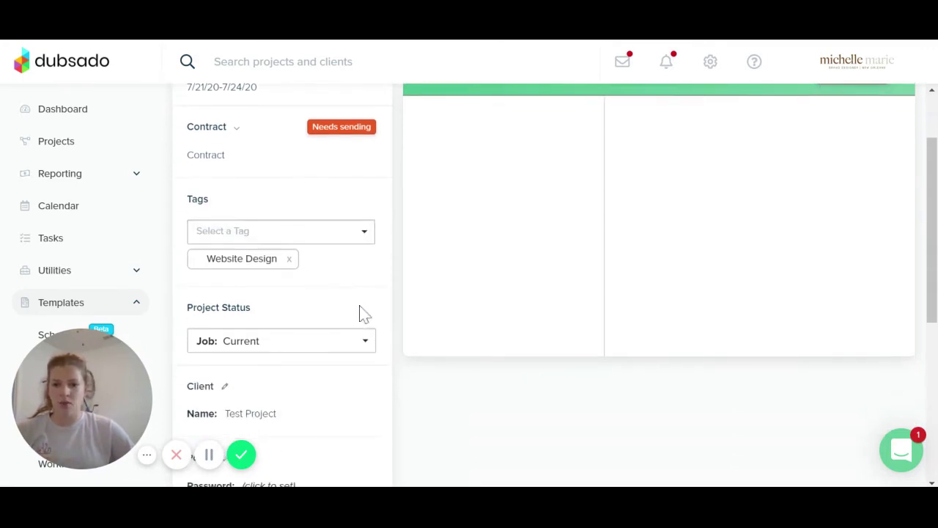
scroll(401, 313, "up", 2)
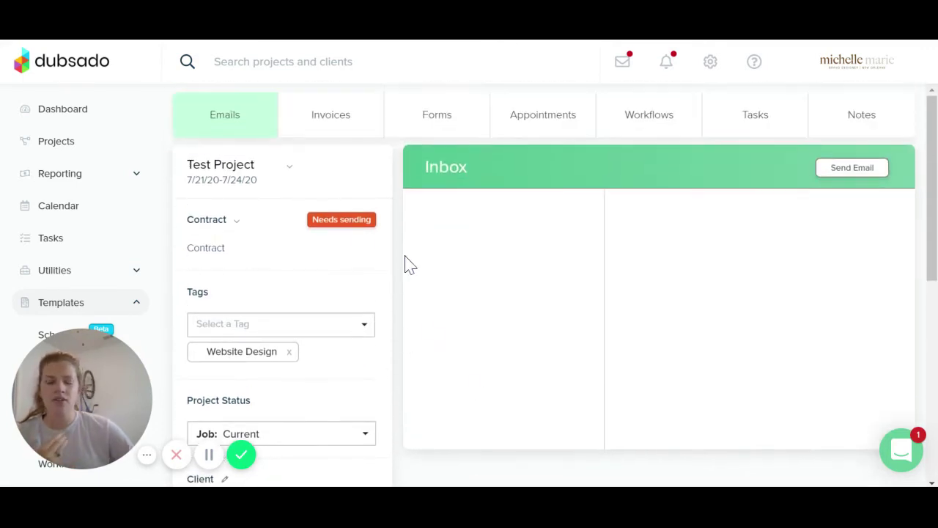
On the Invoices tab, title the invoice 'Test Invoice'
left_click(332, 123)
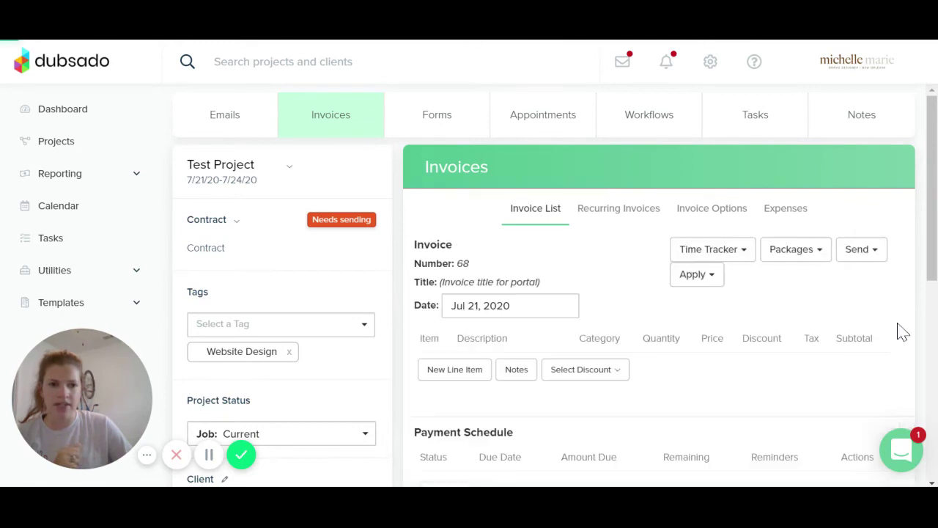
scroll(894, 283, "down", 4)
scroll(523, 172, "up", 2)
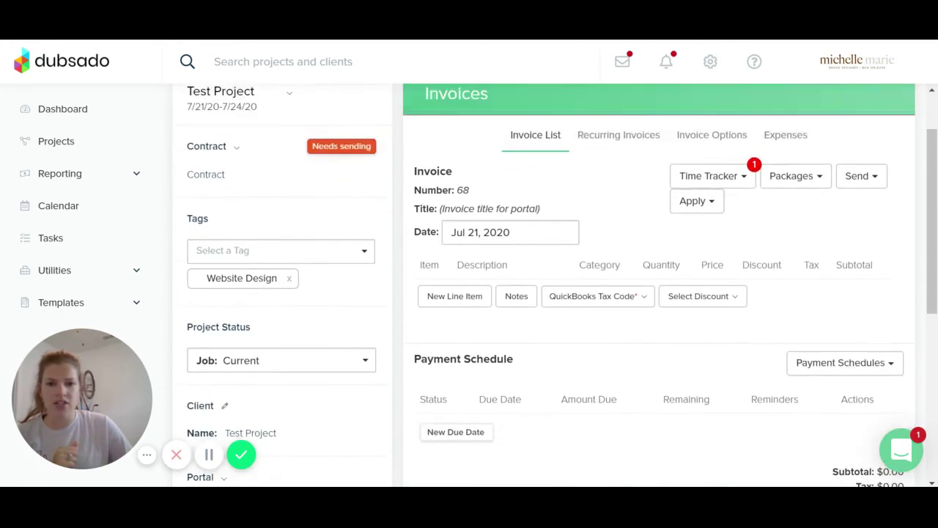
left_click(535, 209)
type("Test I")
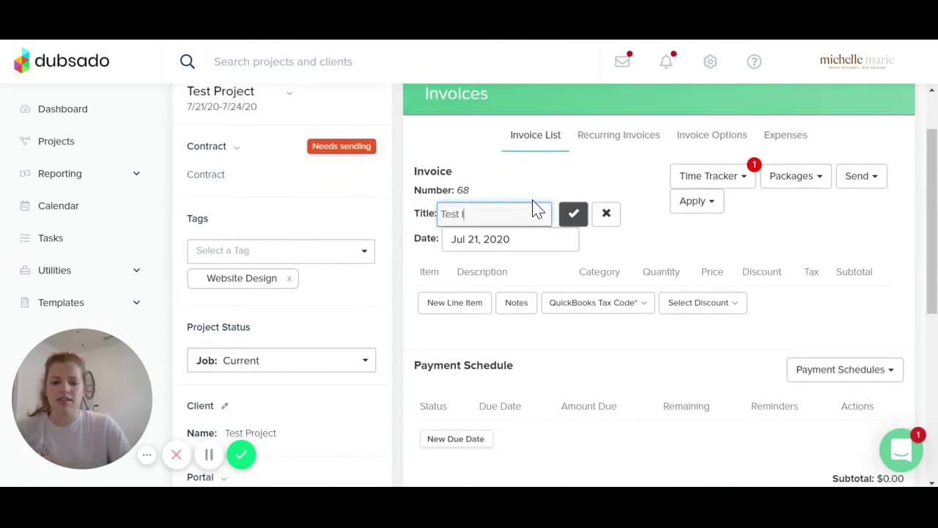
type("nvoice")
left_click(573, 212)
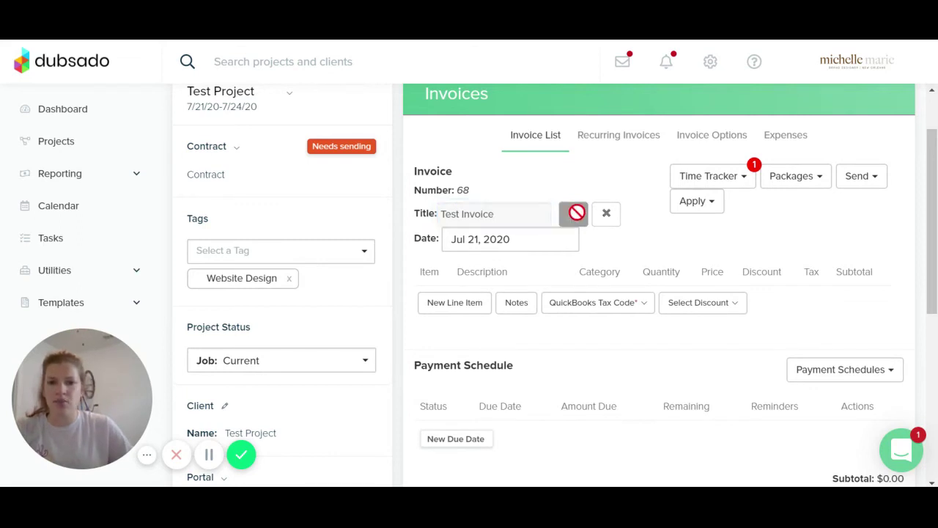
Start a new line item named Test with quantity 1 and price 795
scroll(630, 260, "down", 2)
left_click(466, 222)
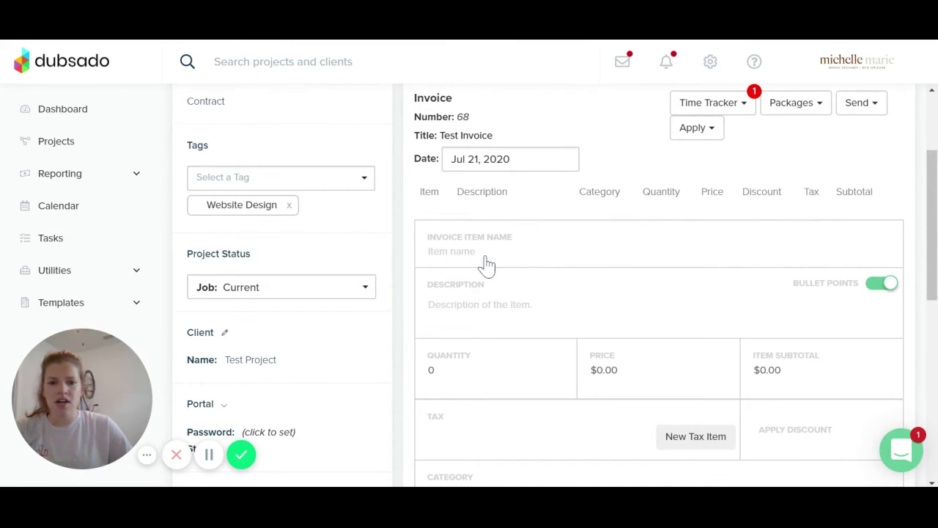
type("Test")
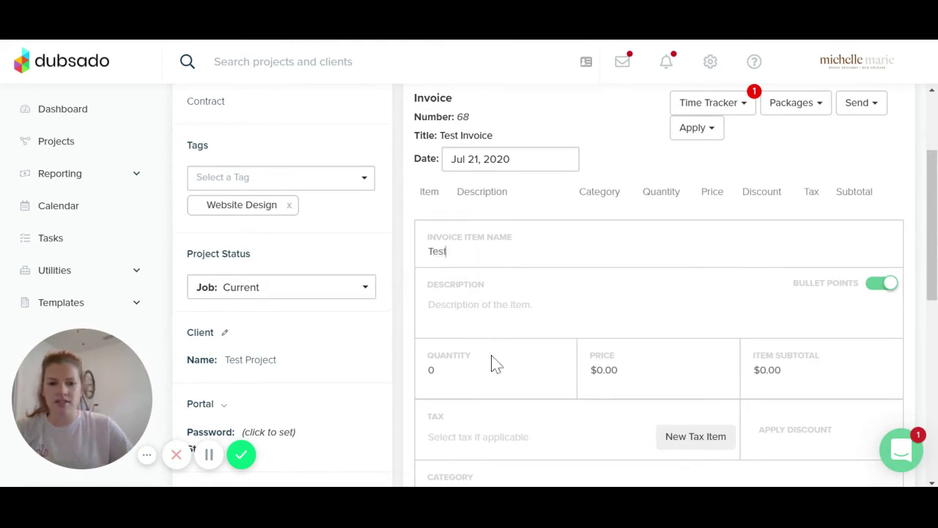
left_click(490, 376)
type("1")
left_click(614, 378)
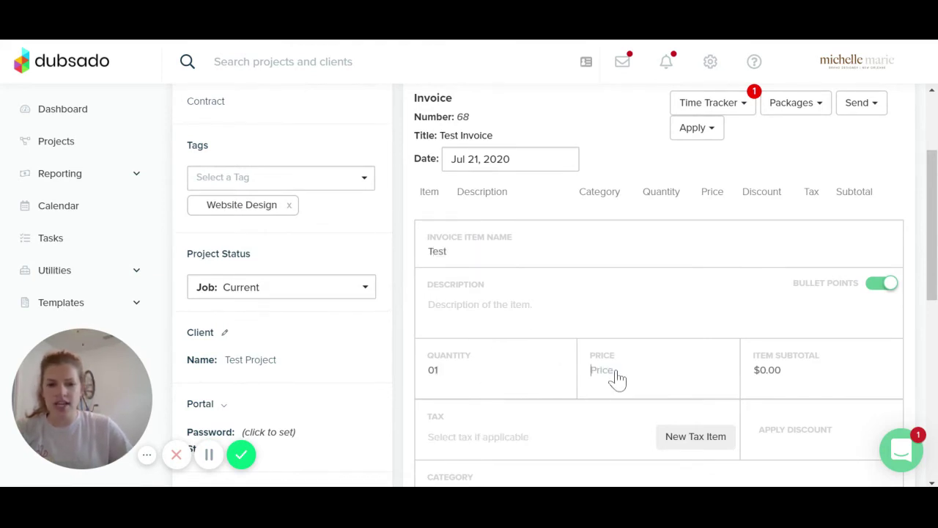
type("795")
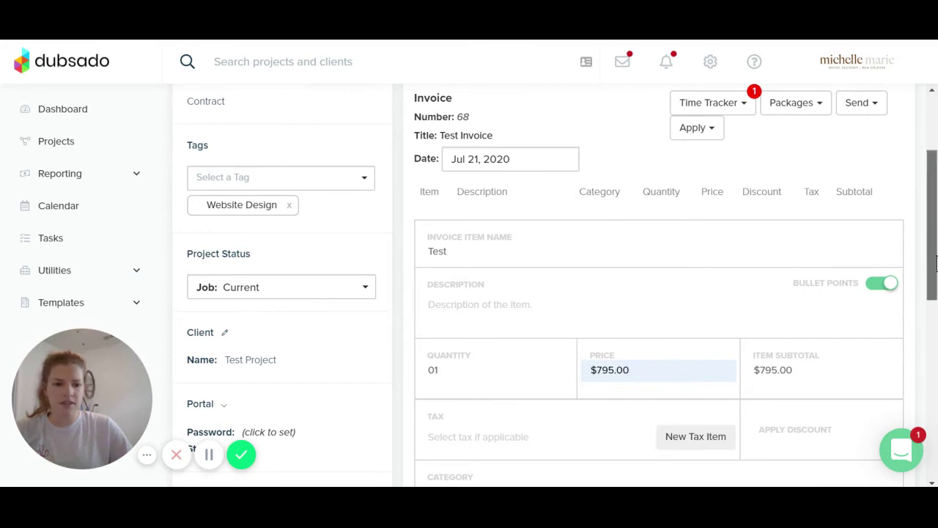
Give the Test item the Branding - Services category and add it to the invoice
scroll(541, 352, "down", 2)
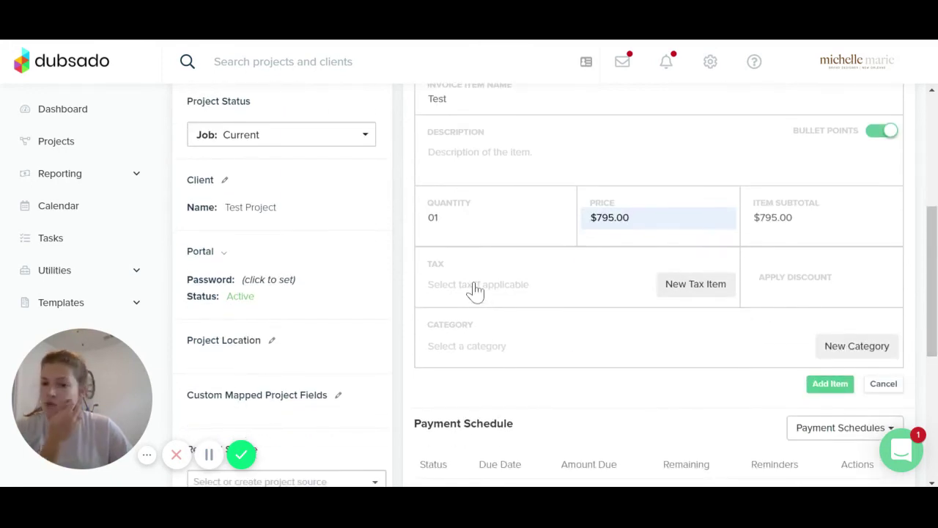
left_click(470, 348)
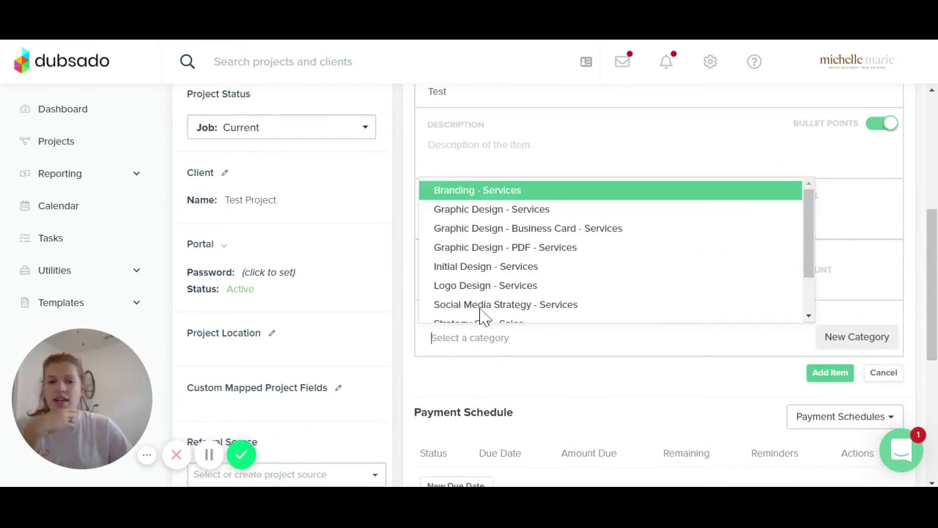
left_click(496, 192)
left_click(830, 376)
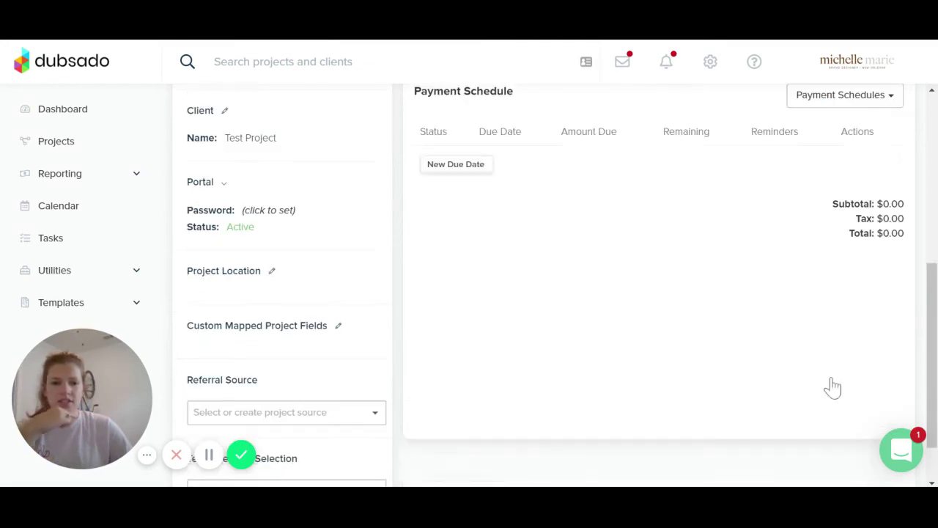
scroll(731, 297, "up", 3)
scroll(693, 312, "up", 1)
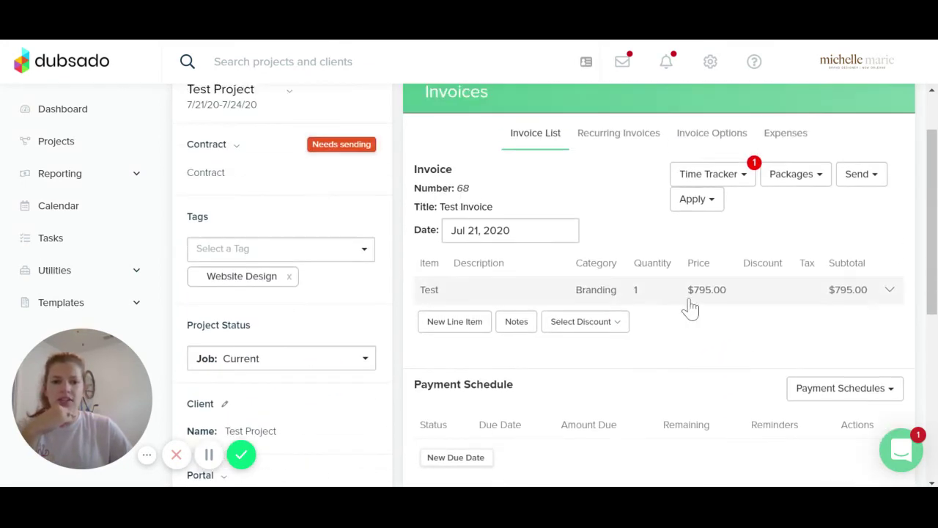
scroll(660, 344, "down", 2)
scroll(762, 308, "down", 1)
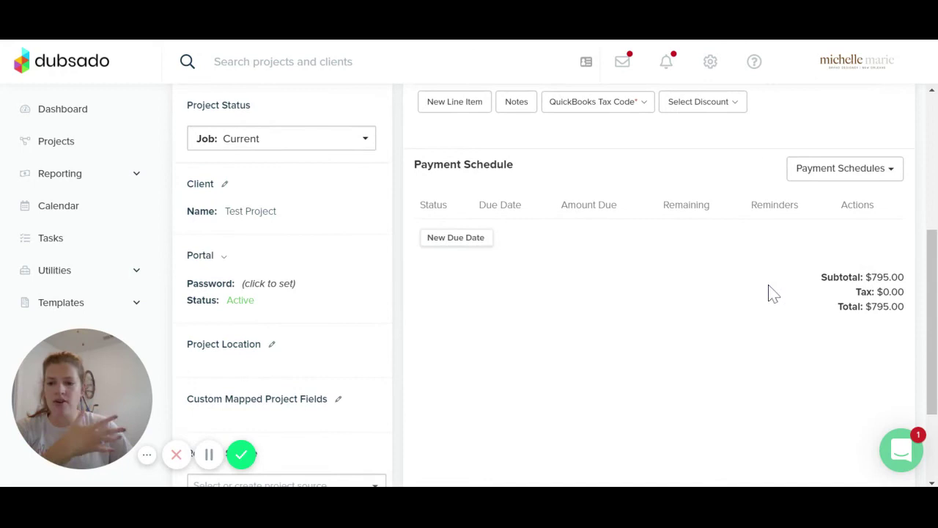
Save a scheduled payment of 50% ($397.50) due on July 22, 2020
left_click(451, 239)
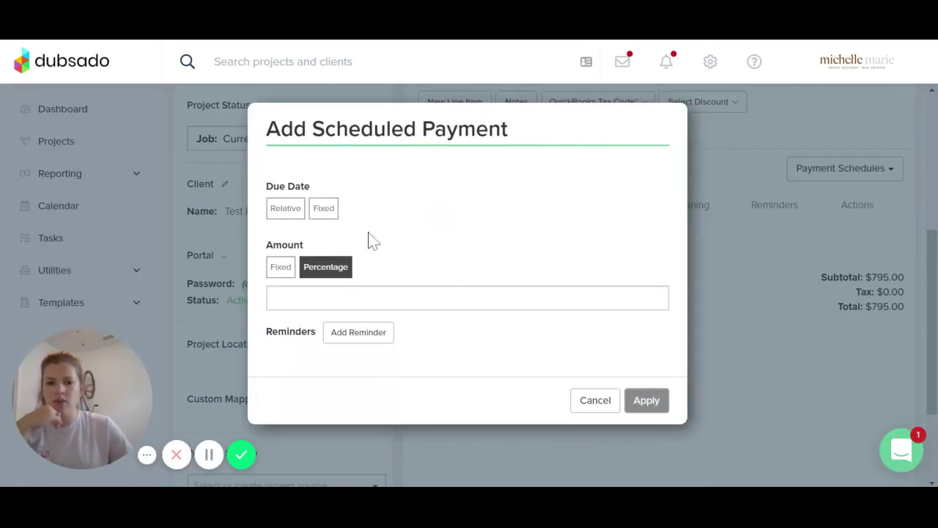
left_click(325, 209)
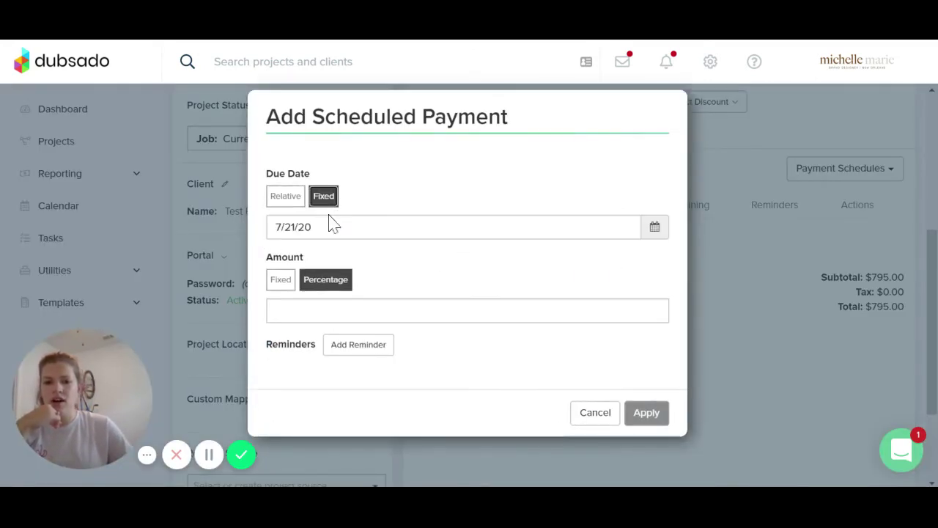
left_click(583, 229)
left_click(562, 354)
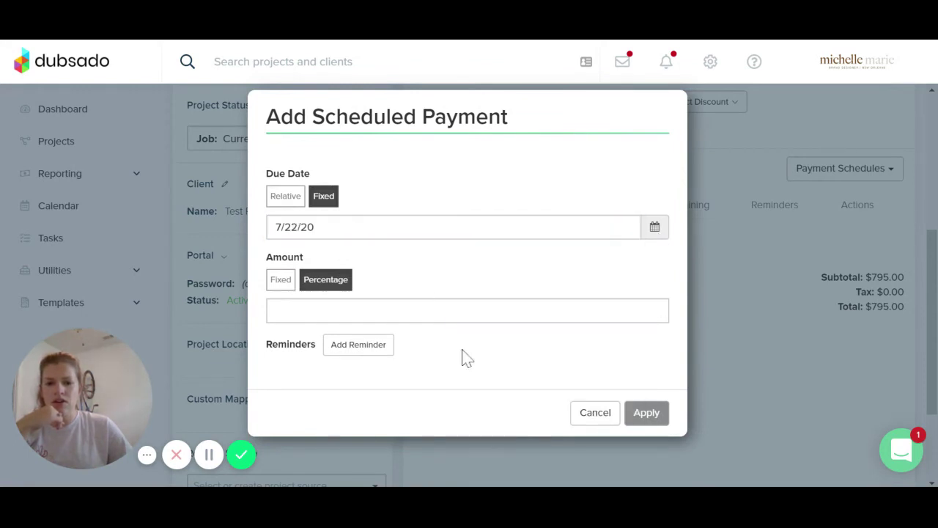
left_click(330, 309)
type("50")
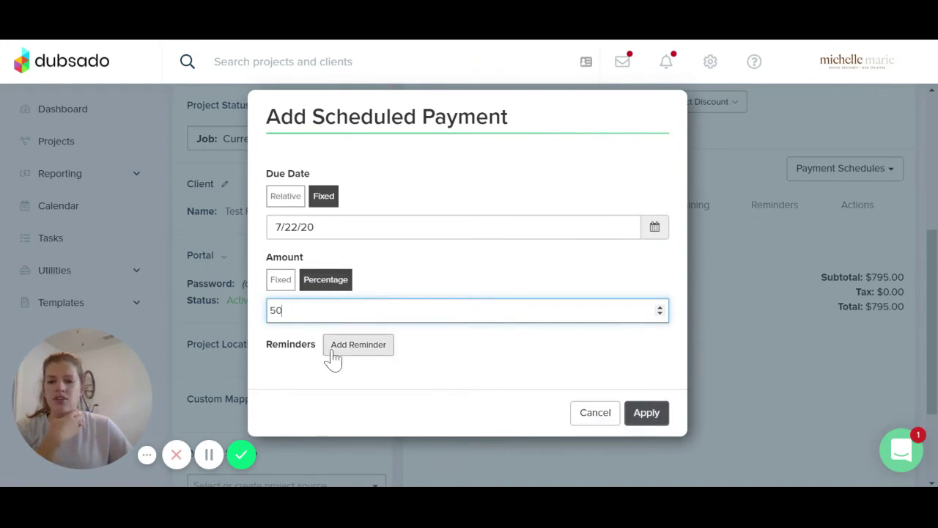
left_click(648, 413)
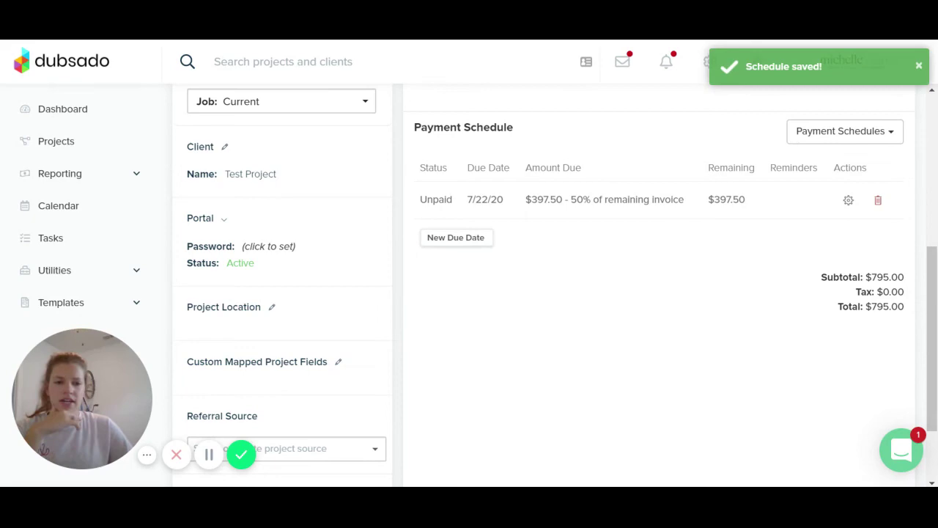
left_click_drag(708, 200, 746, 199)
left_click(748, 300)
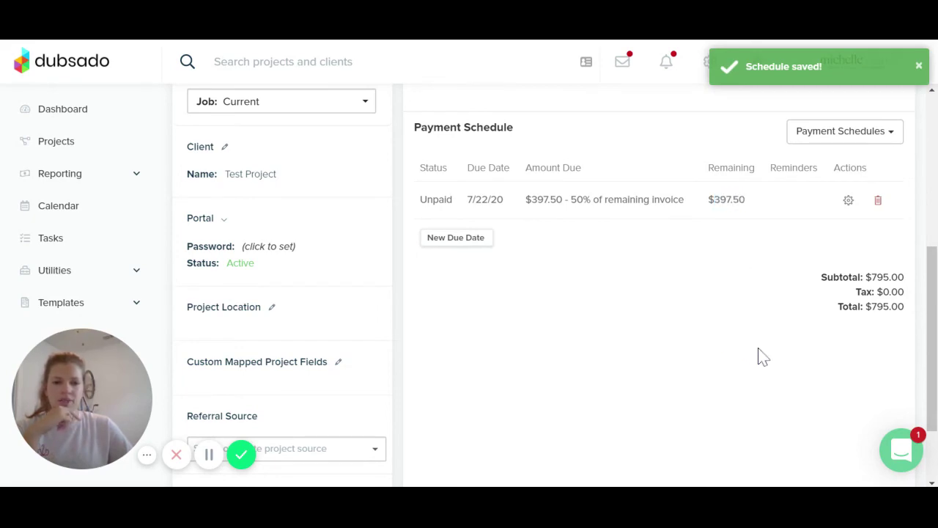
scroll(762, 357, "up", 5)
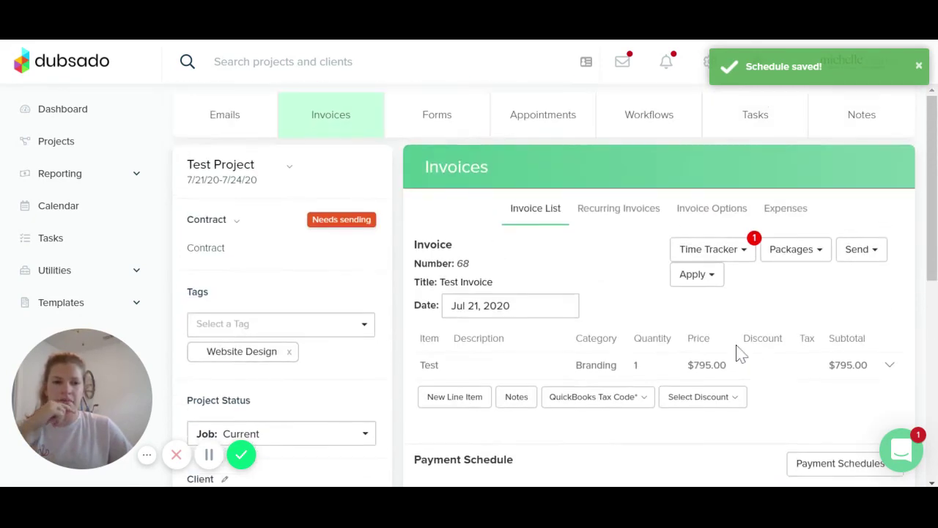
left_click(873, 253)
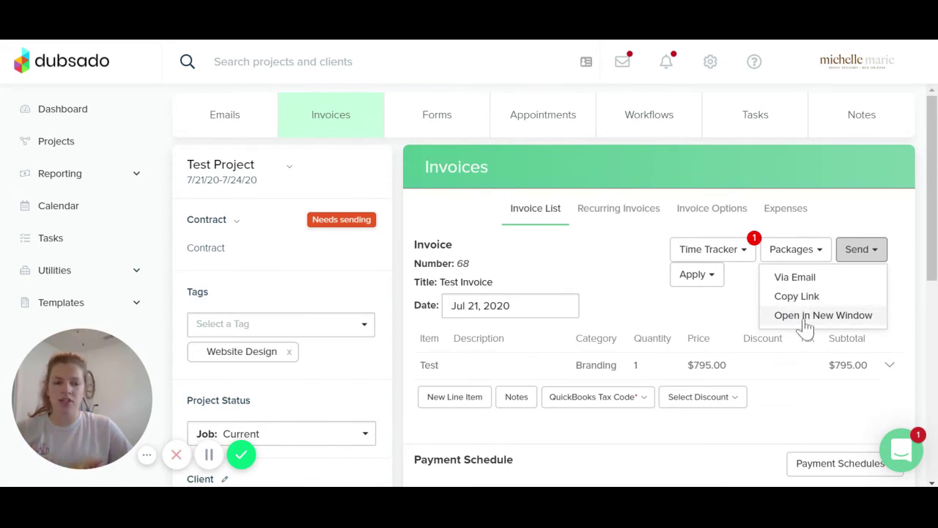
left_click(794, 277)
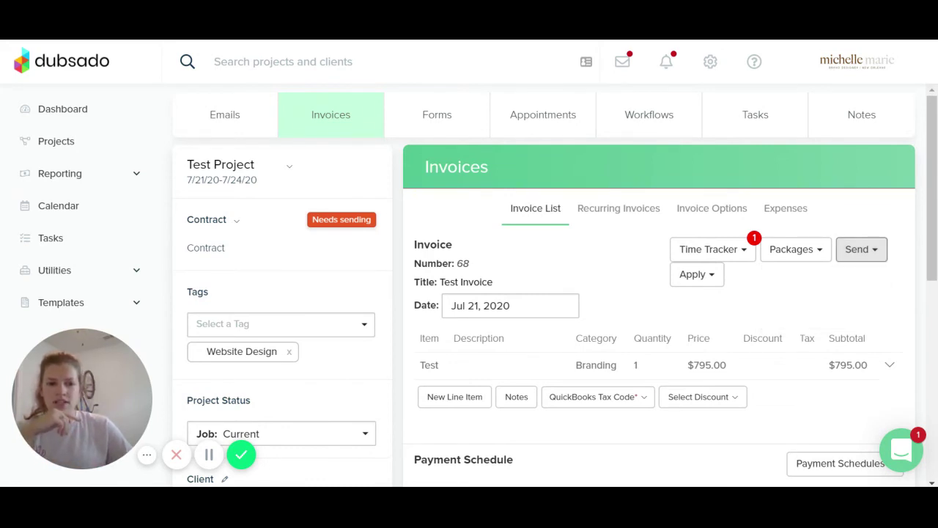
scroll(697, 286, "down", 2)
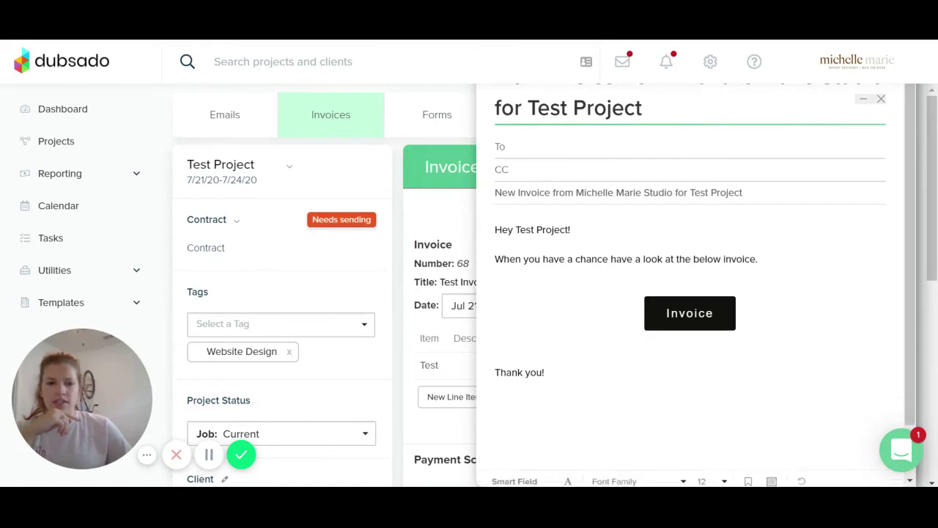
left_click(648, 459)
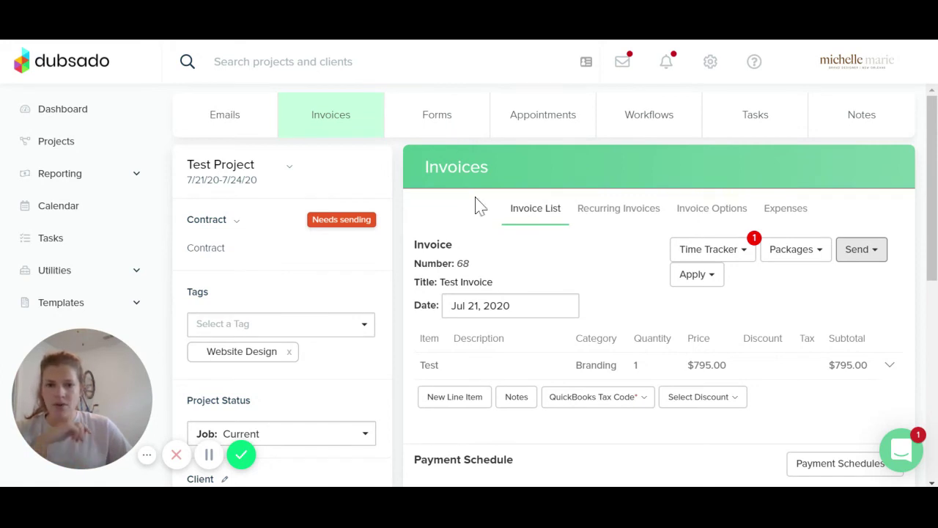
On the Emails tab, apply the contract to the client portal so it shows Sent
left_click(235, 124)
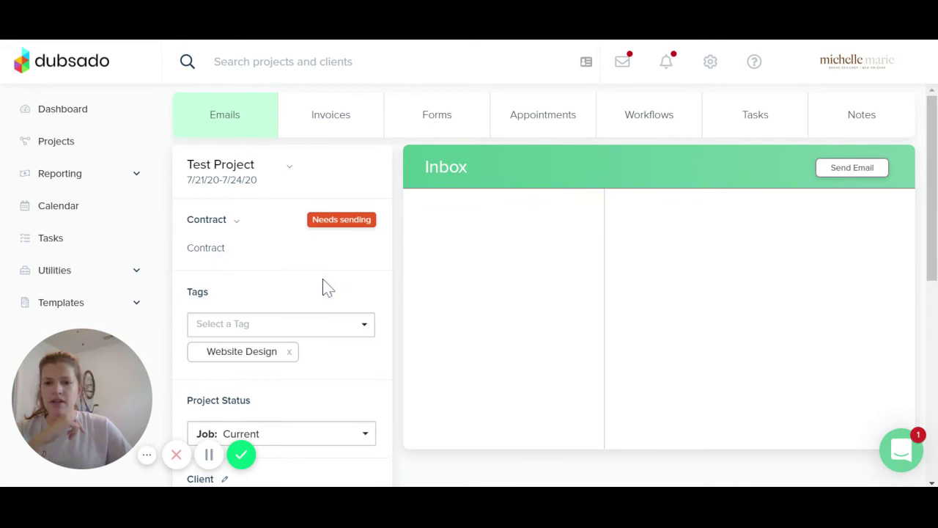
scroll(368, 264, "down", 4)
scroll(396, 276, "up", 4)
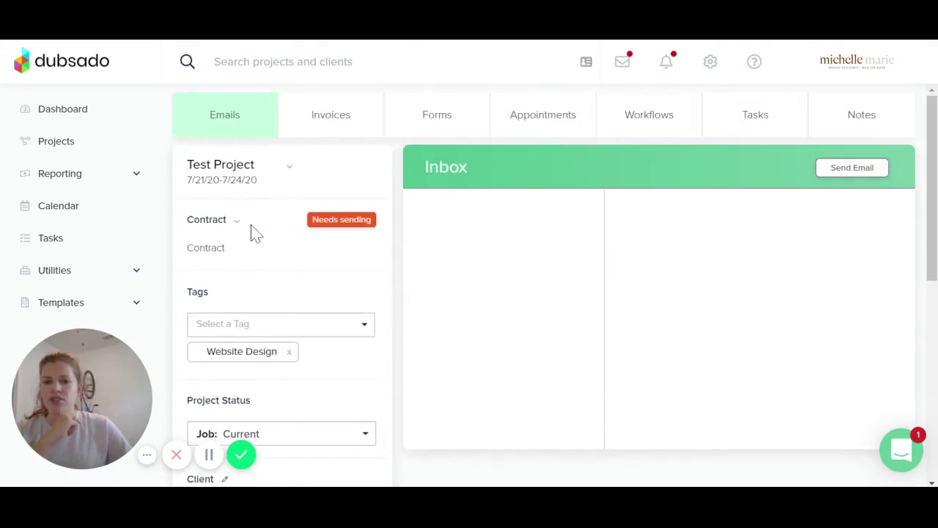
left_click(238, 227)
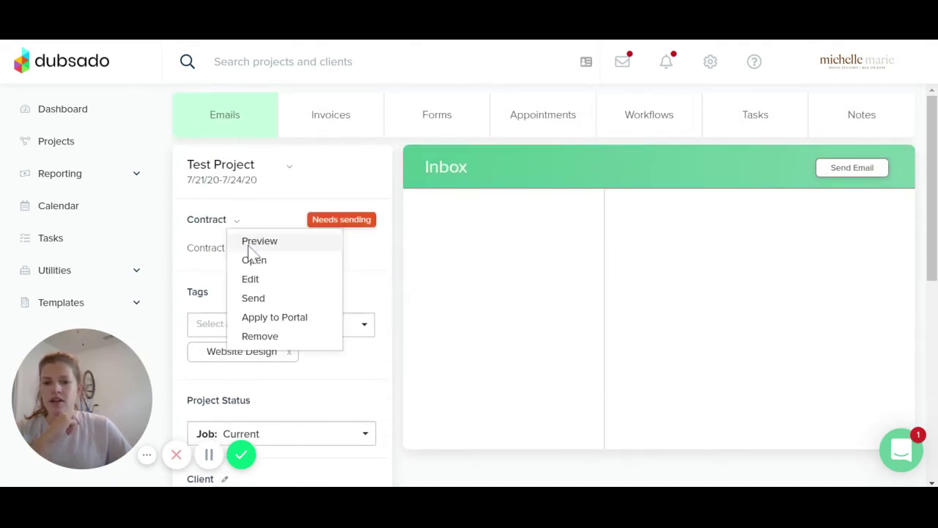
left_click(274, 317)
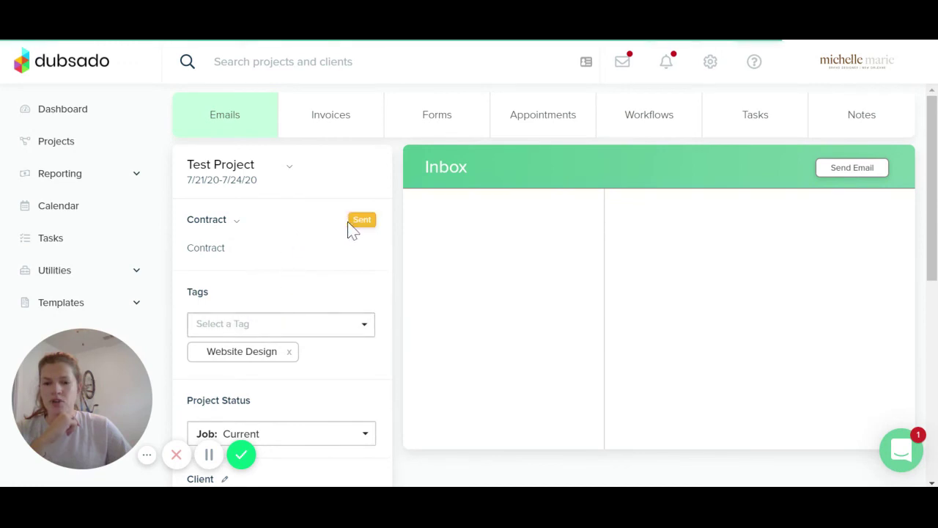
scroll(366, 287, "down", 5)
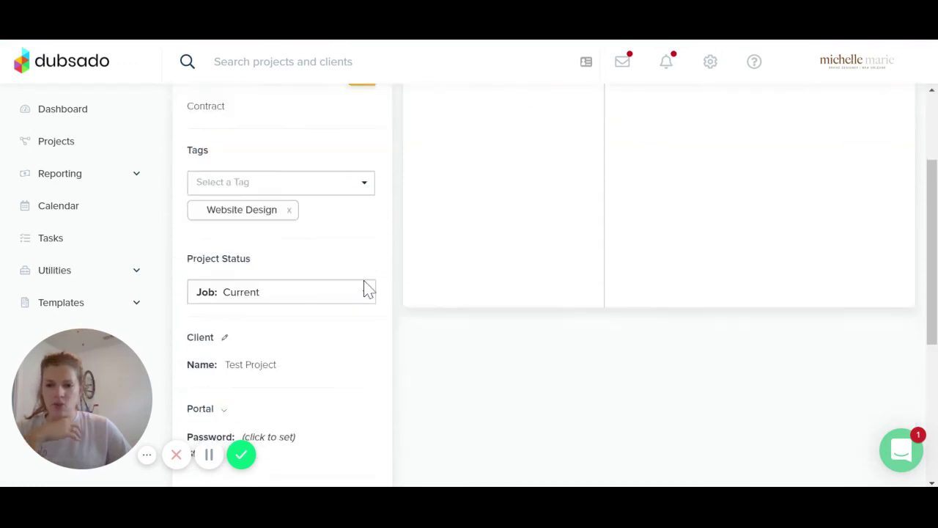
Start a portal-link email from the Portal options and review the draft
left_click(225, 186)
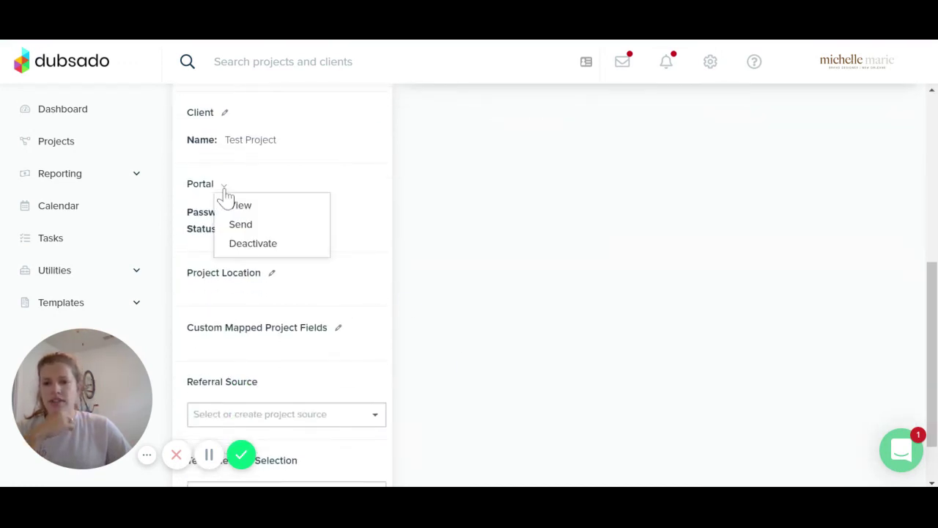
left_click(236, 223)
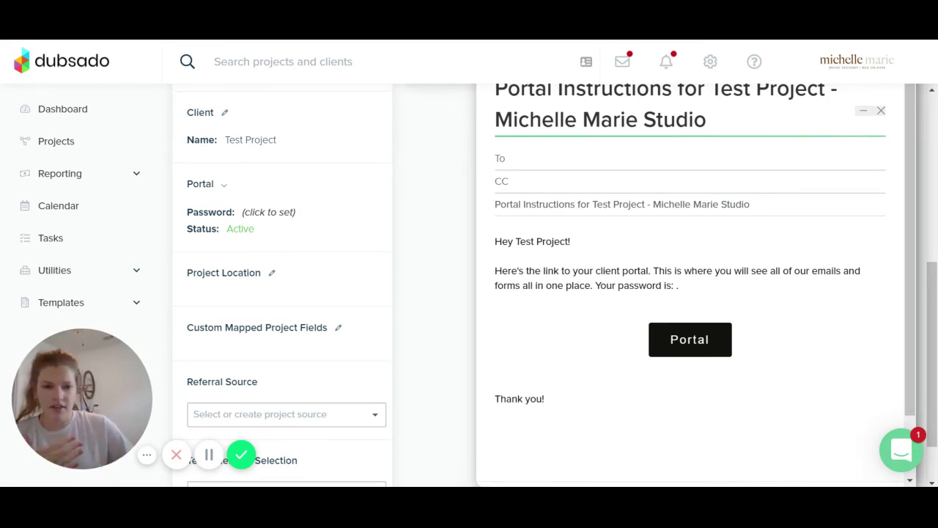
scroll(689, 293, "down", 2)
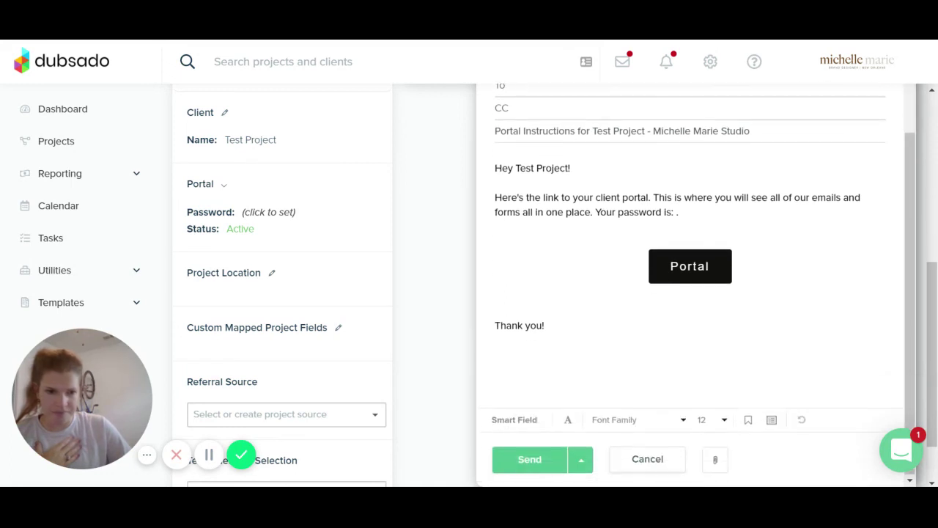
scroll(689, 293, "up", 2)
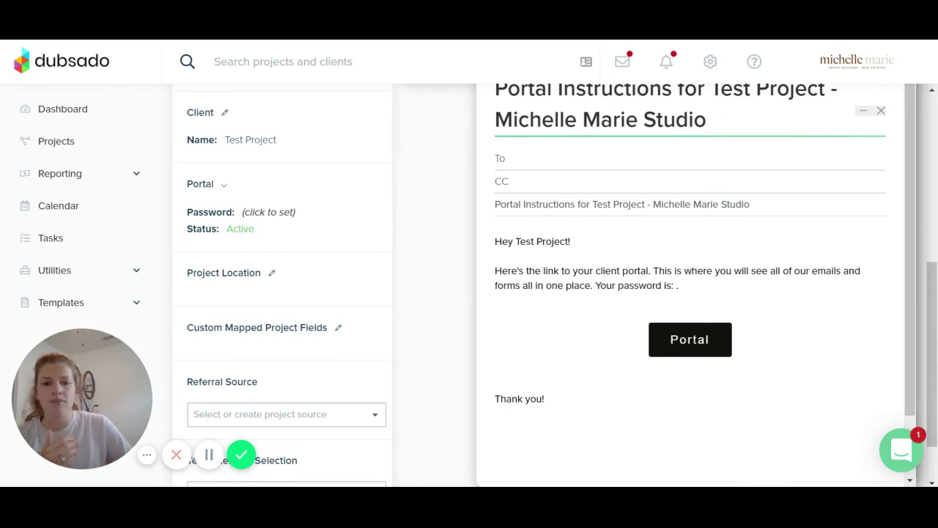
scroll(608, 444, "down", 3)
Discard the portal email and open the list of forms available on the Forms tab
left_click(638, 462)
scroll(423, 367, "up", 3)
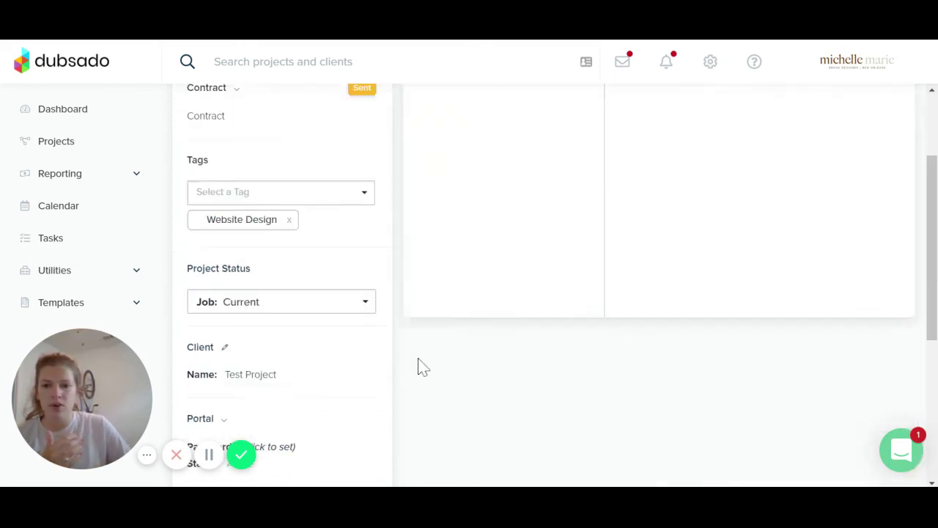
scroll(424, 367, "up", 2)
left_click(445, 123)
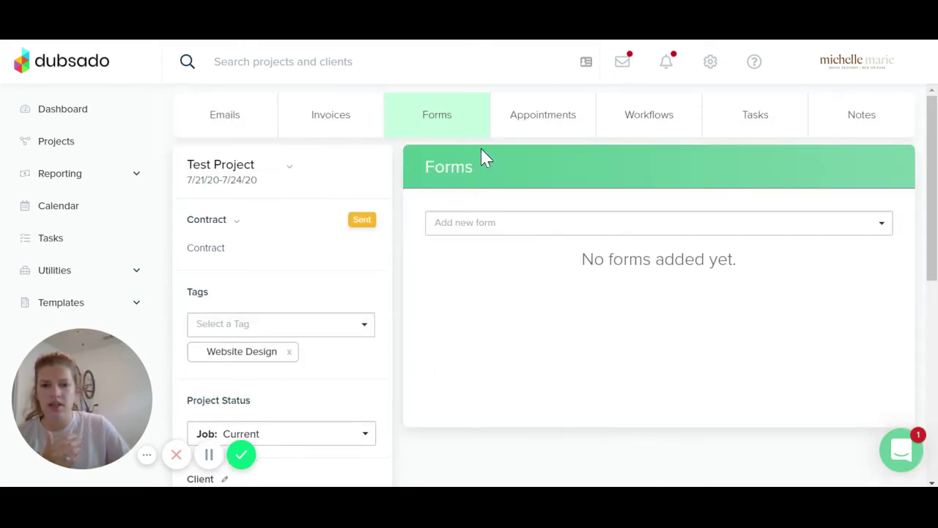
left_click(579, 232)
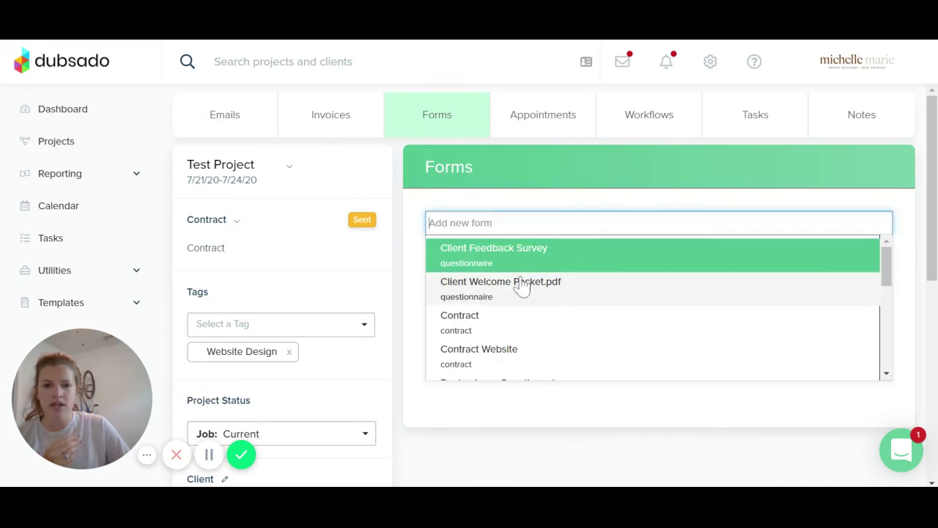
scroll(492, 329, "down", 3)
scroll(528, 308, "up", 2)
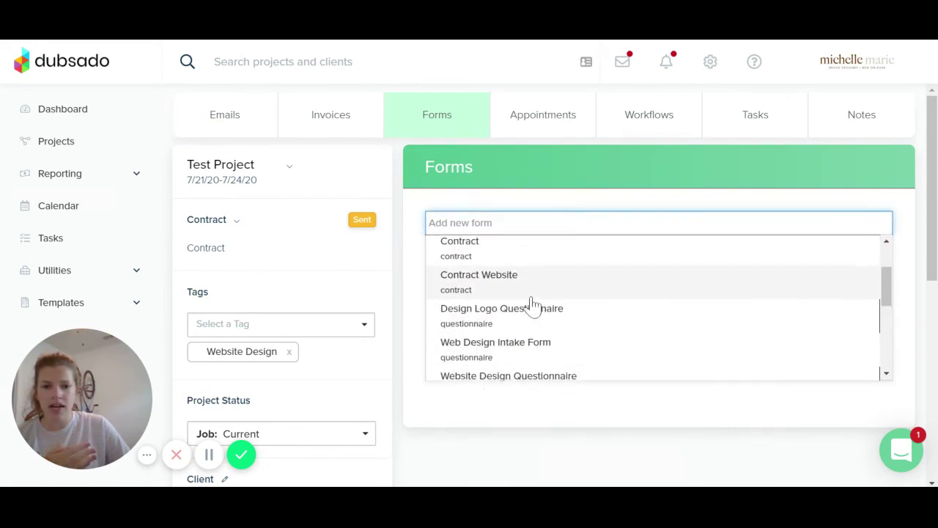
Add the Design Logo Questionnaire to the client portal and close its preview
left_click(532, 311)
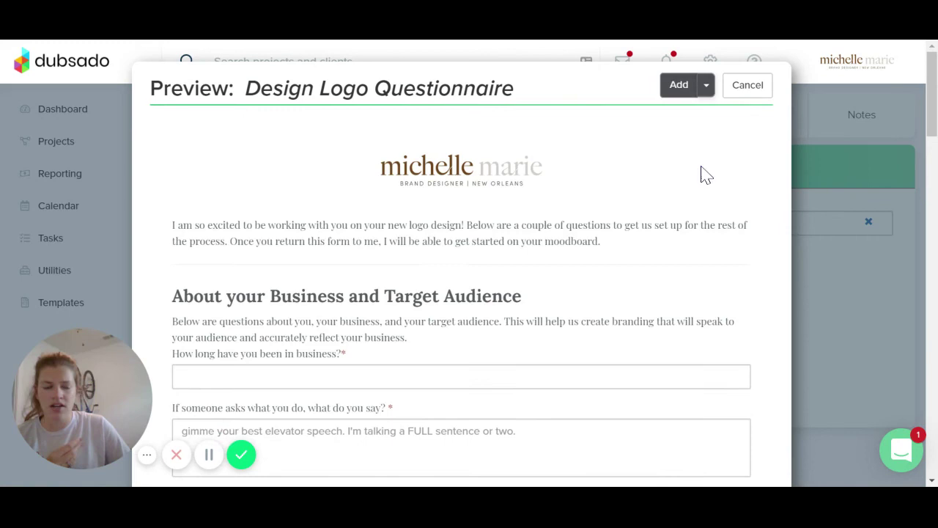
left_click(706, 86)
left_click(697, 112)
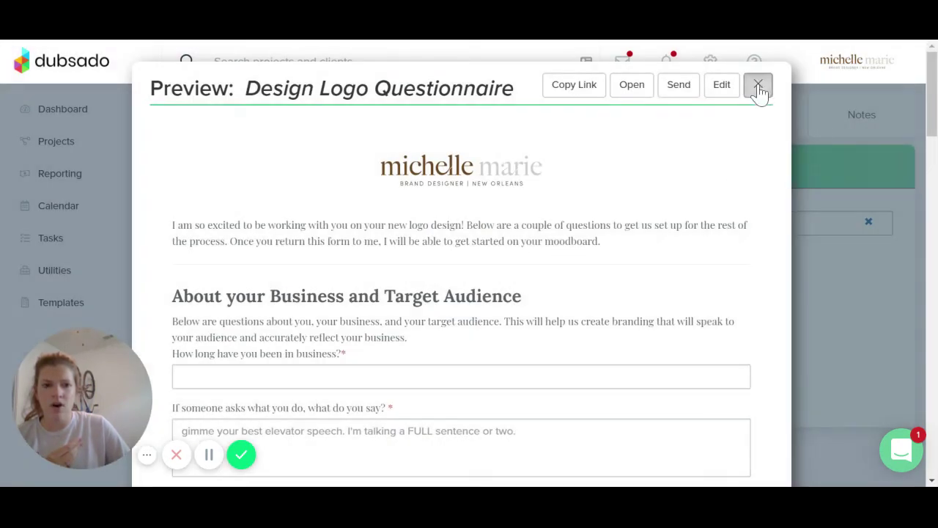
left_click(759, 86)
scroll(408, 291, "down", 10)
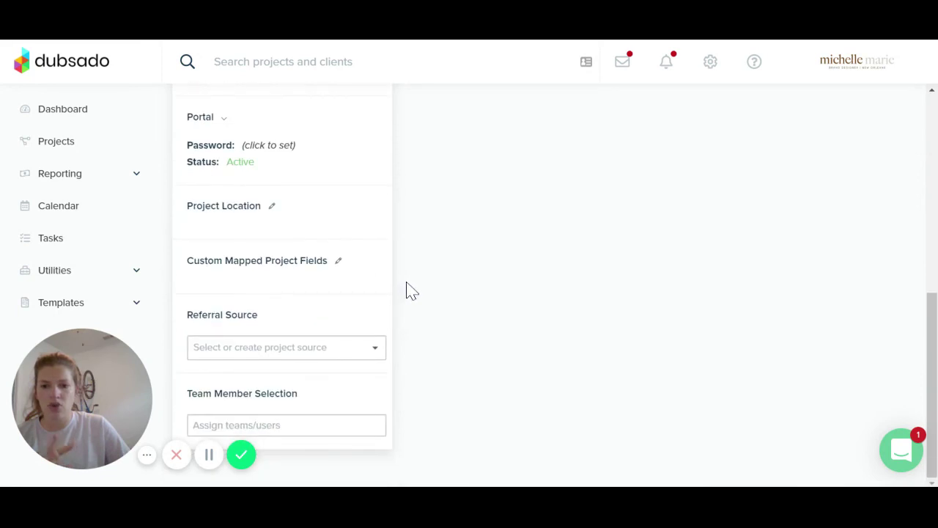
scroll(410, 293, "up", 3)
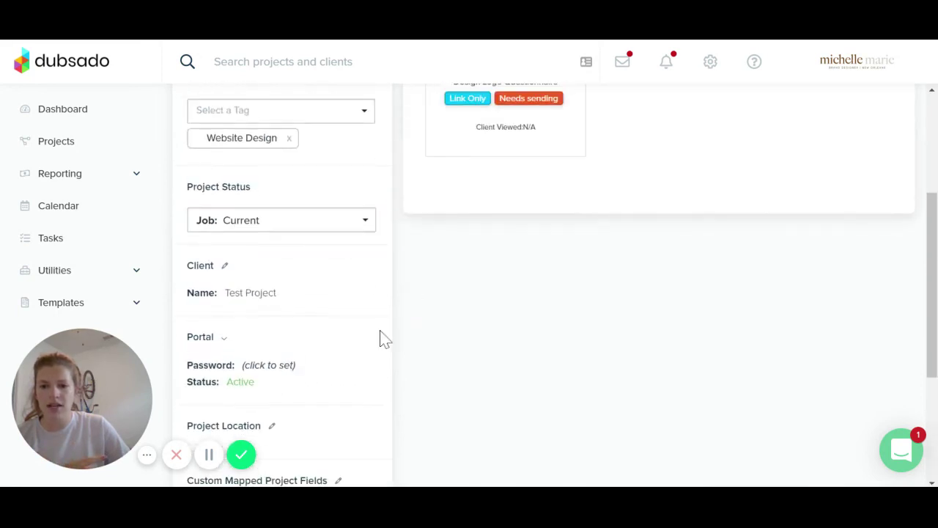
left_click(225, 340)
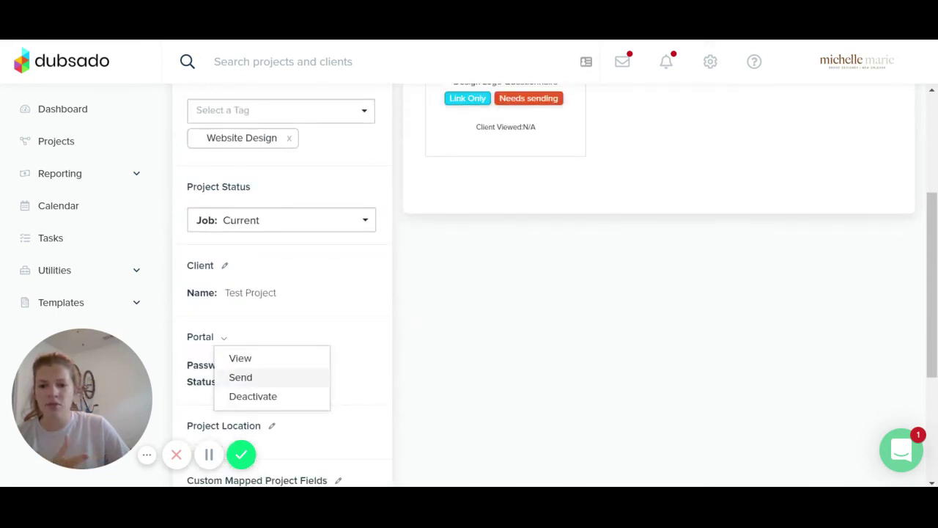
left_click(243, 379)
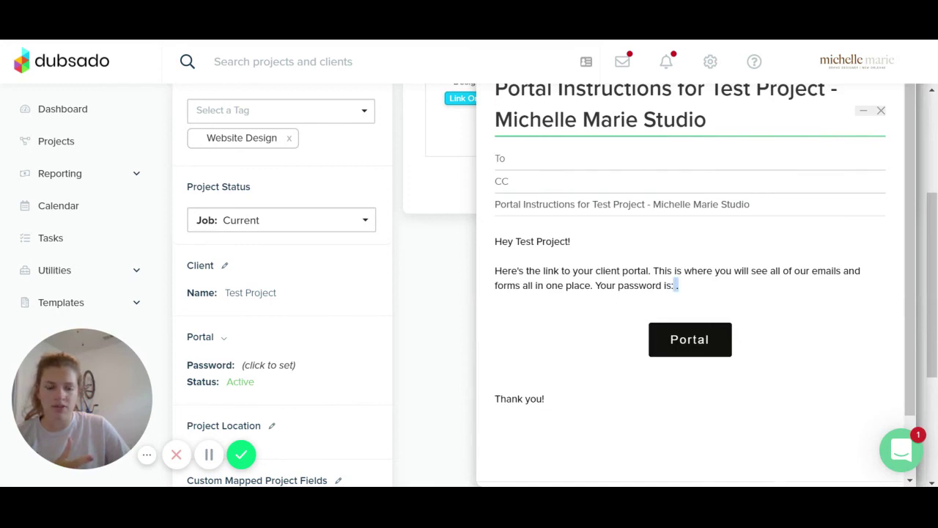
left_click(678, 285)
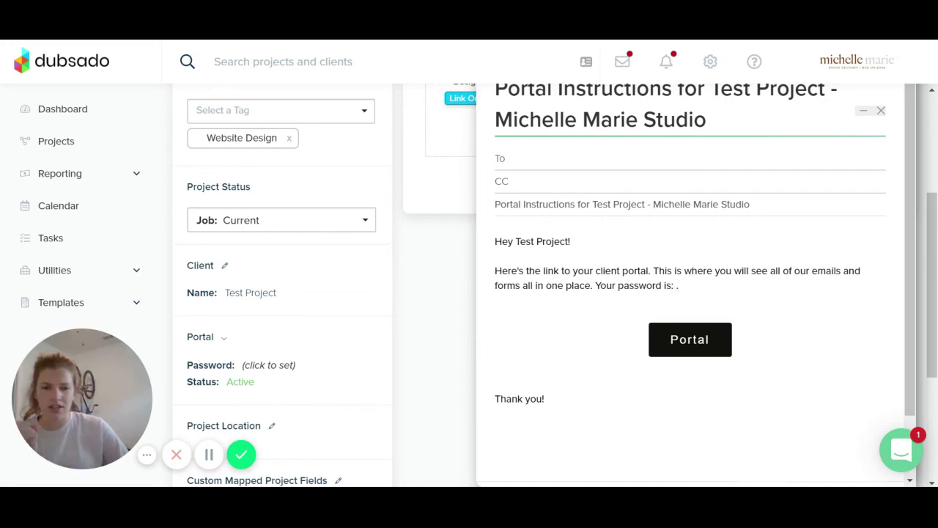
scroll(593, 440, "down", 2)
left_click(654, 458)
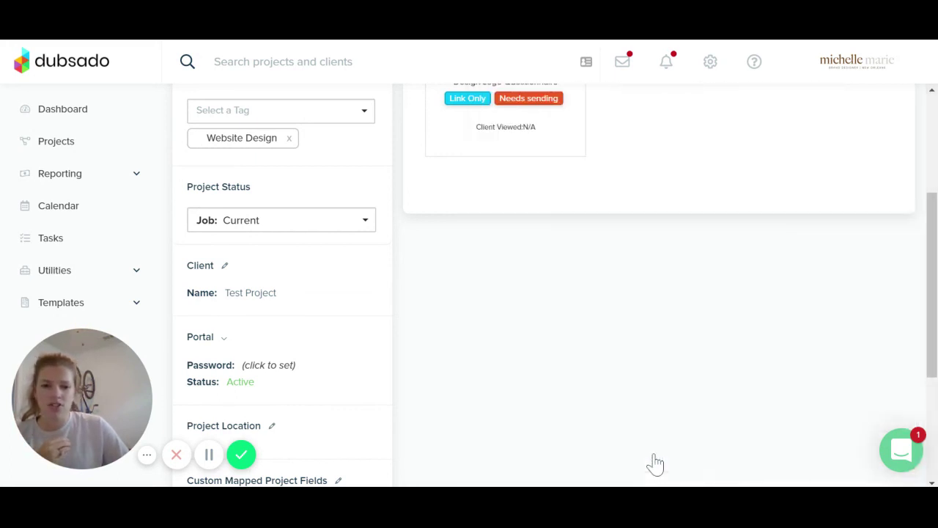
scroll(436, 336, "up", 3)
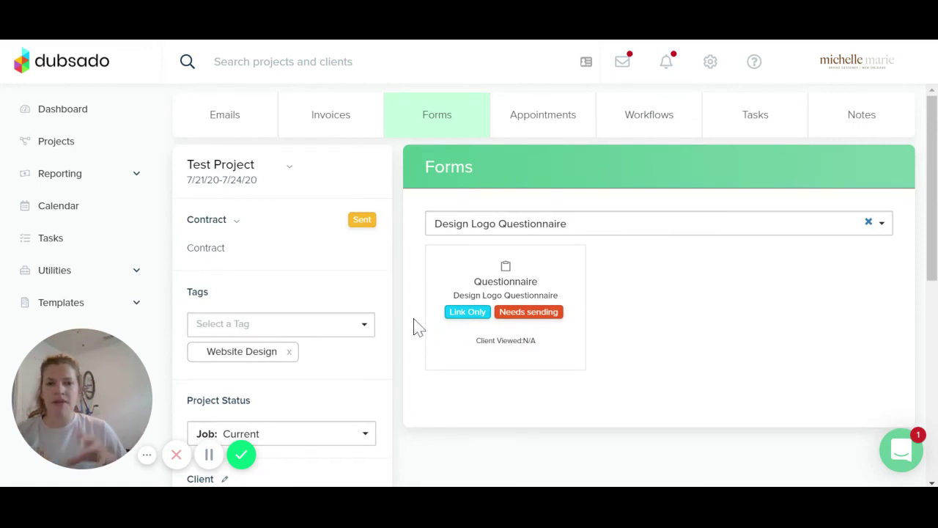